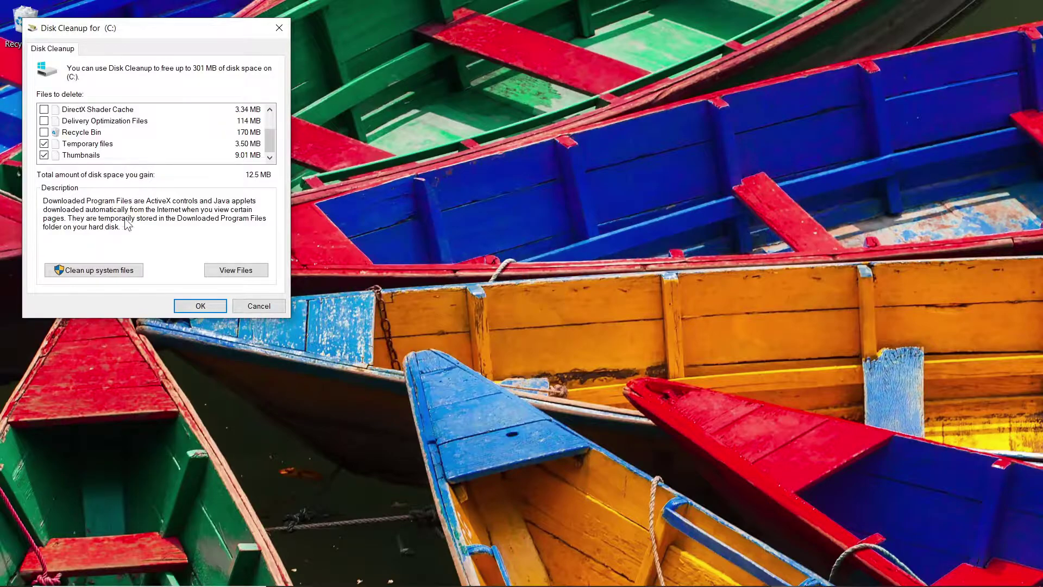
Run Disk Cleanup for system files on drive C: with the preselected file types and permanently delete those files
{"action": "left_click", "coordinate": [114, 273]}
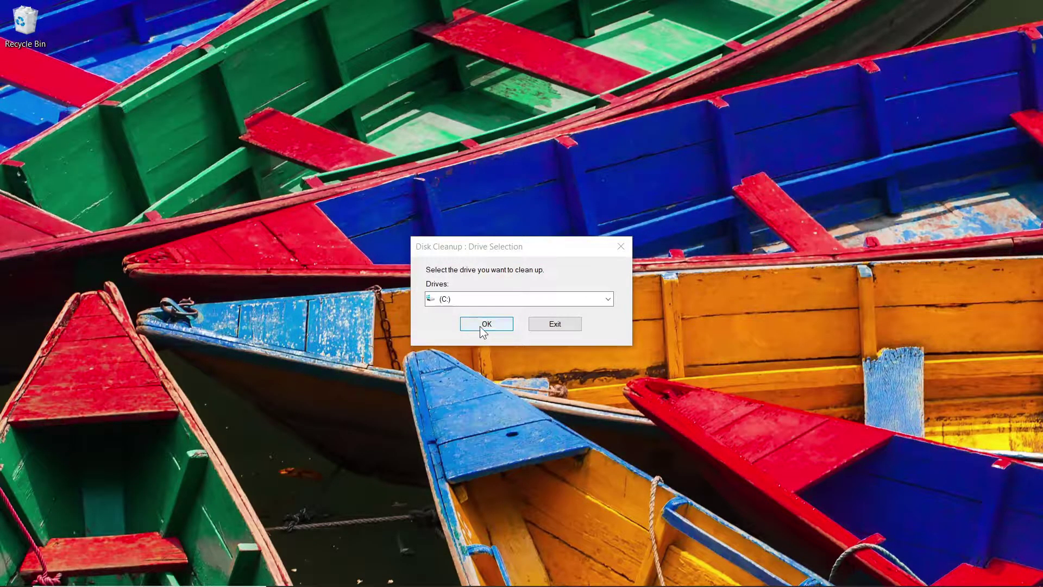
{"action": "left_click", "coordinate": [480, 326]}
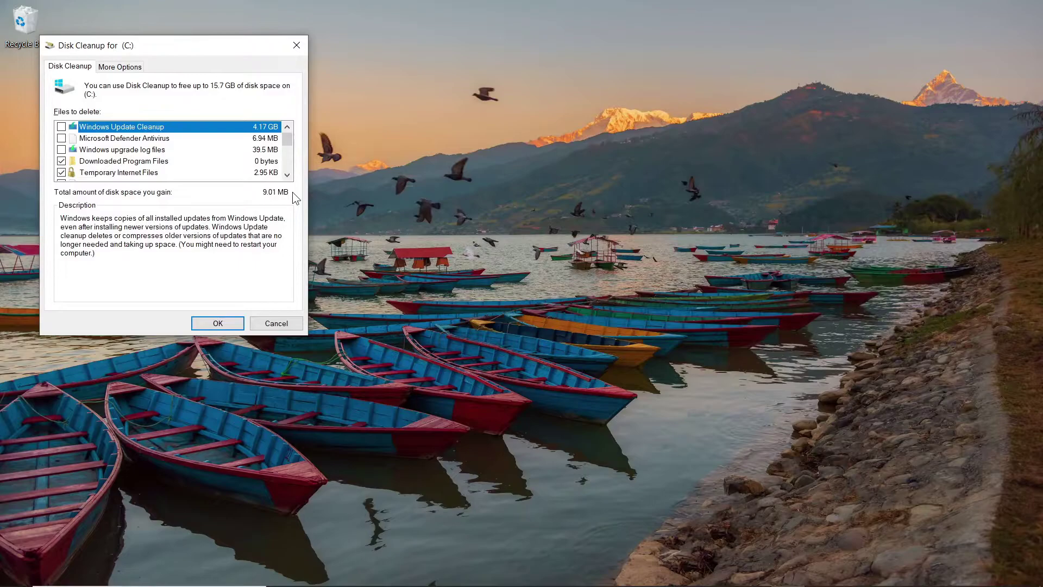
{"action": "left_click", "coordinate": [217, 323]}
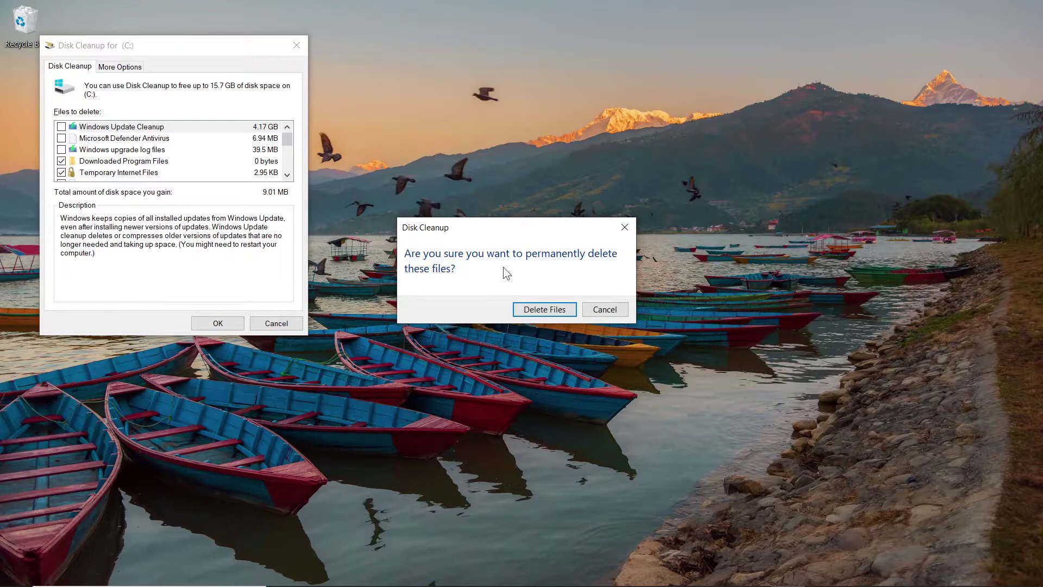
{"action": "left_click", "coordinate": [532, 312]}
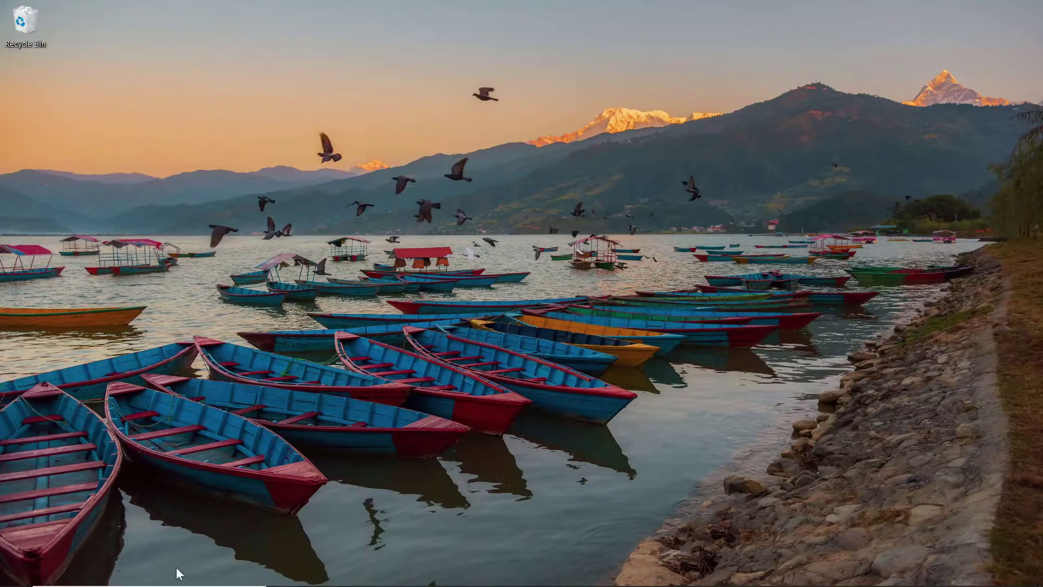
Open This PC, clear the File Explorer history in Folder Options, and close the window
{"action": "left_click", "coordinate": [133, 575]}
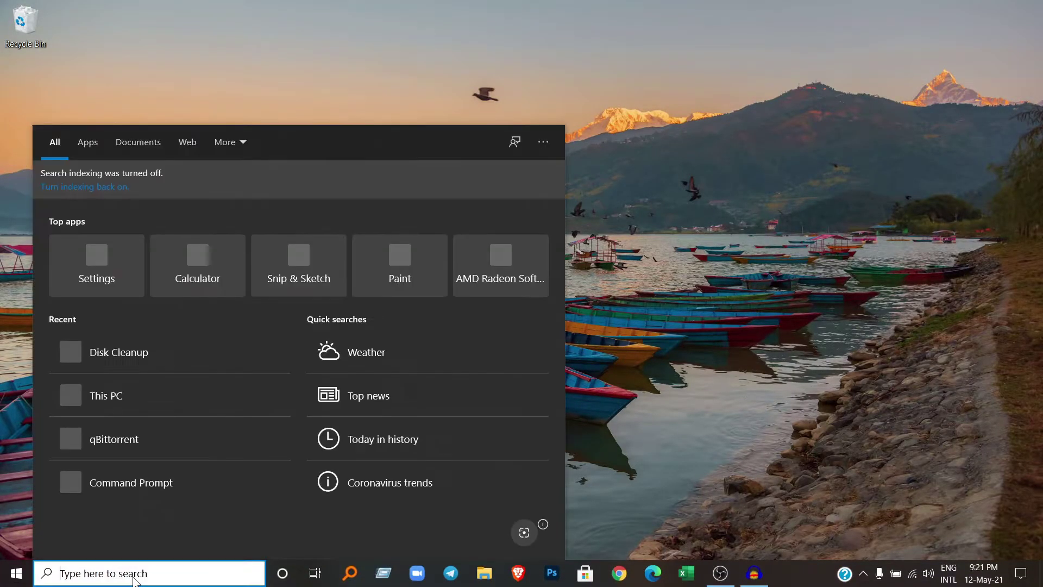
{"action": "type", "text": "this"}
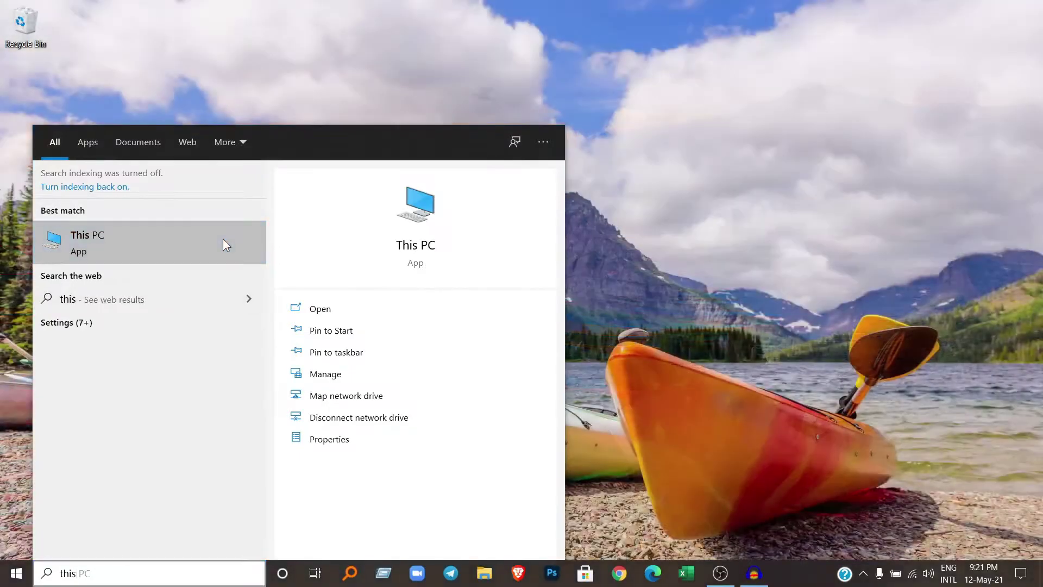
{"action": "left_click", "coordinate": [223, 241]}
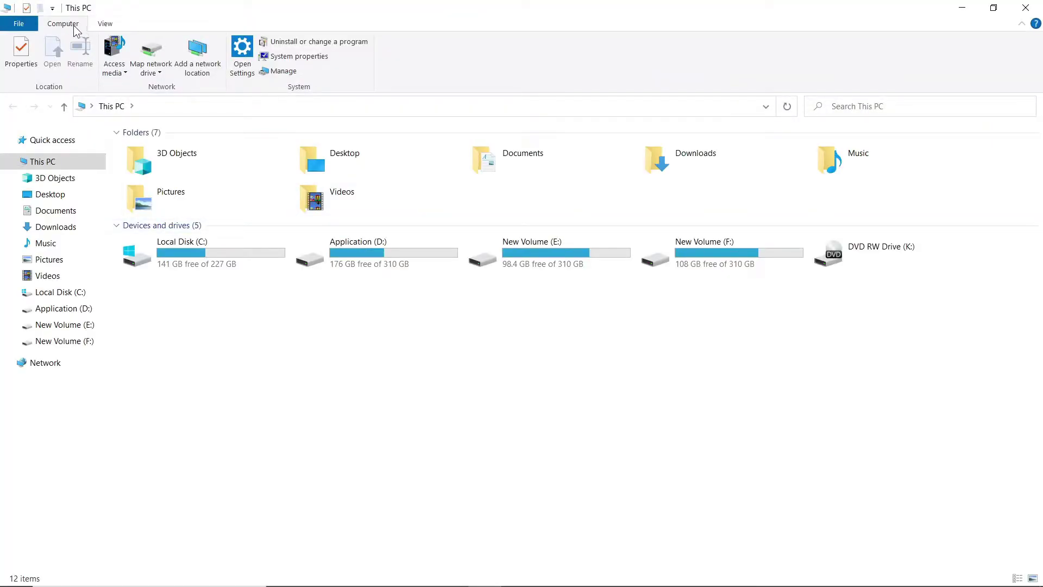
{"action": "left_click", "coordinate": [110, 25]}
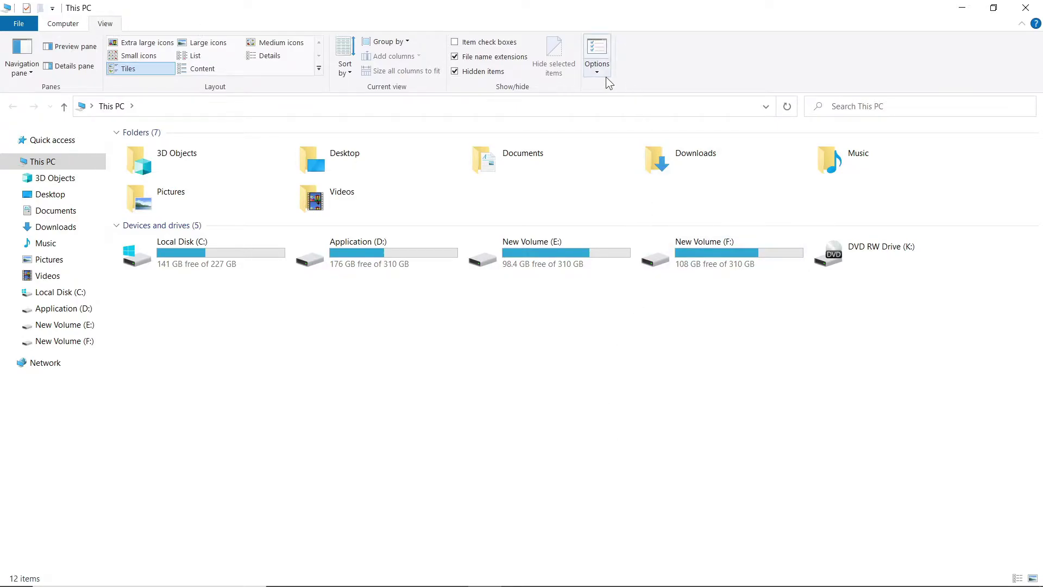
{"action": "left_click", "coordinate": [599, 58]}
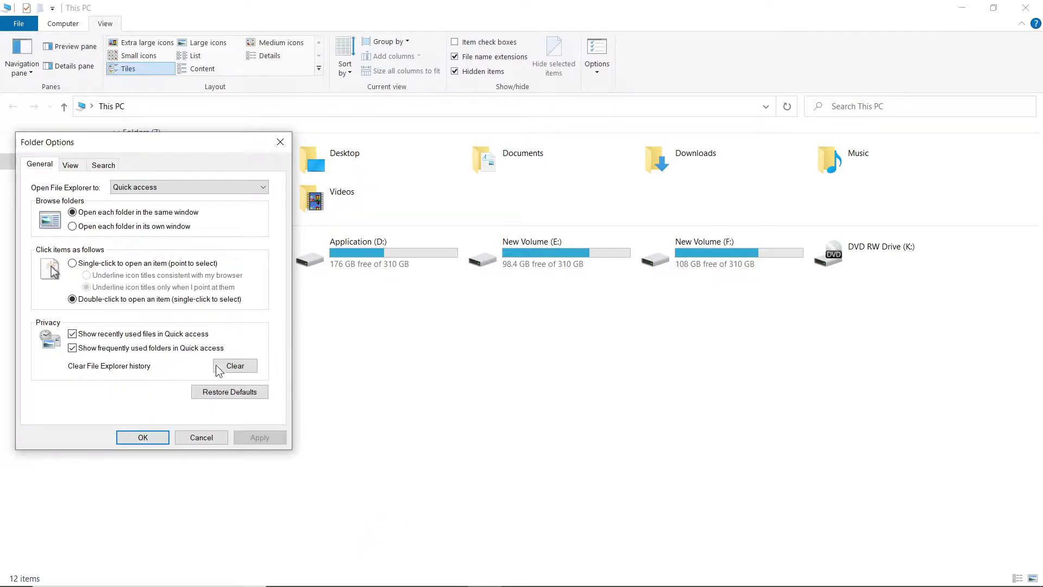
{"action": "left_click", "coordinate": [237, 365]}
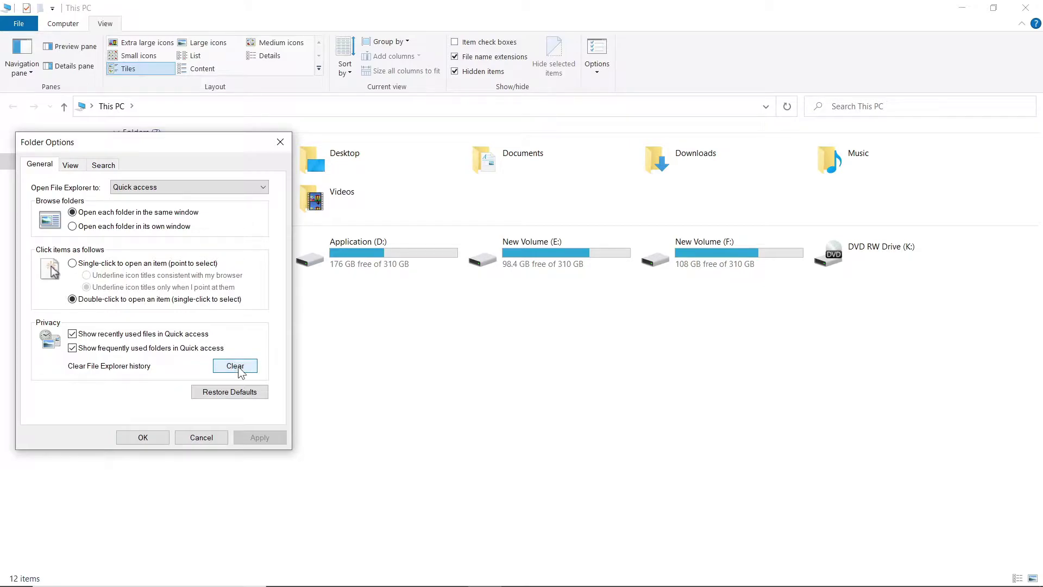
{"action": "left_click", "coordinate": [156, 439]}
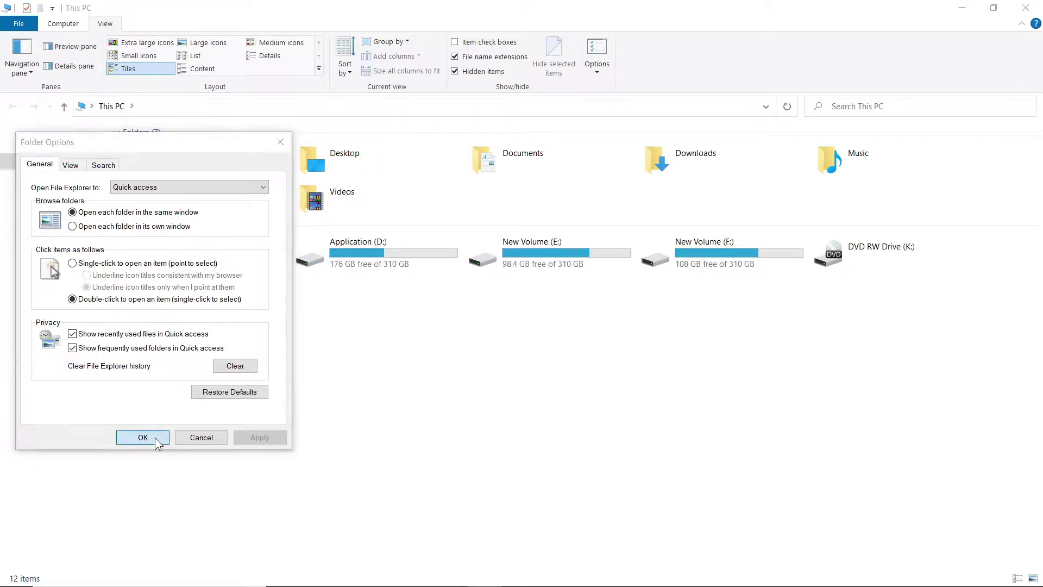
{"action": "left_click", "coordinate": [1029, 7]}
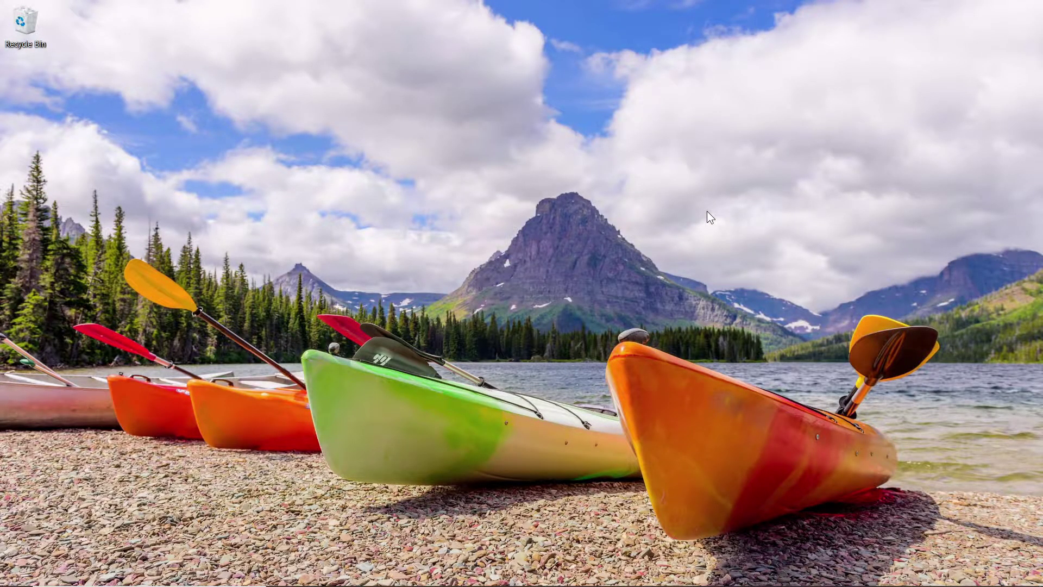
Check the Quick access view in a new File Explorer window and close it
{"action": "mouse_move", "coordinate": [456, 585]}
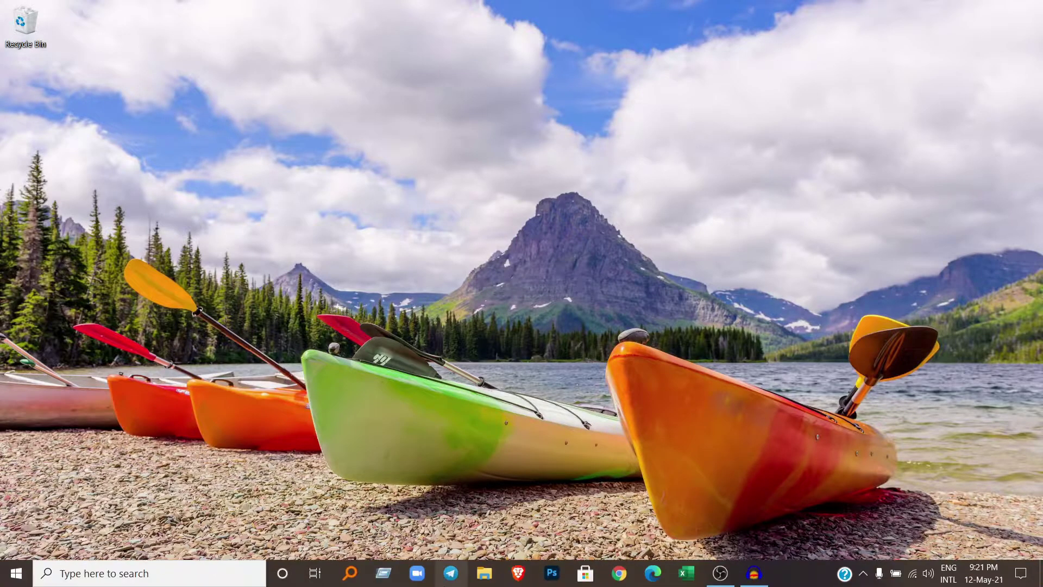
{"action": "left_click", "coordinate": [484, 574]}
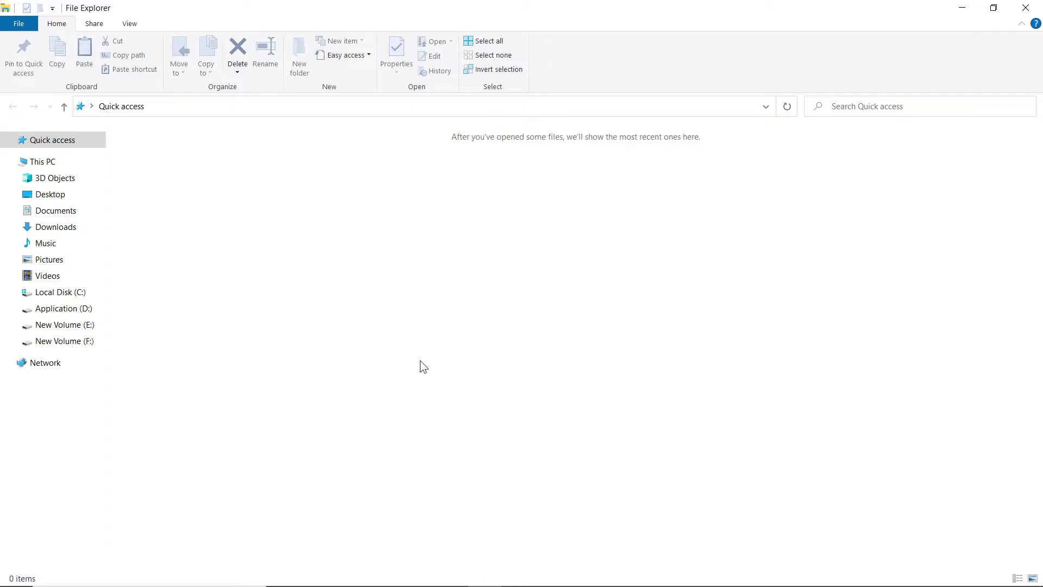
{"action": "left_click", "coordinate": [1026, 6]}
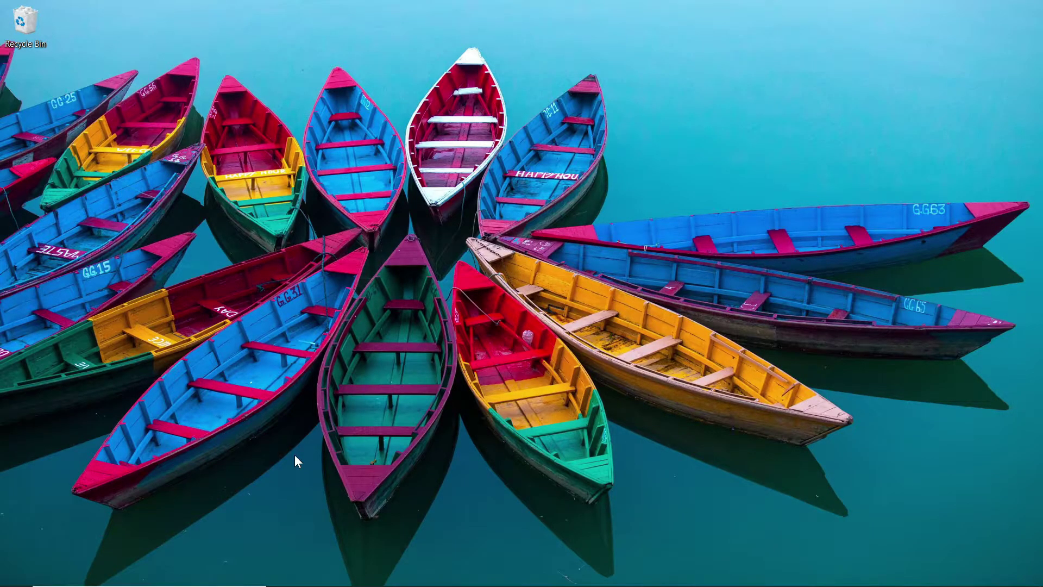
Reset the Microsoft Store cache by running WSReset.exe from the Run dialog, and close the Store window
{"action": "key", "text": "super+r"}
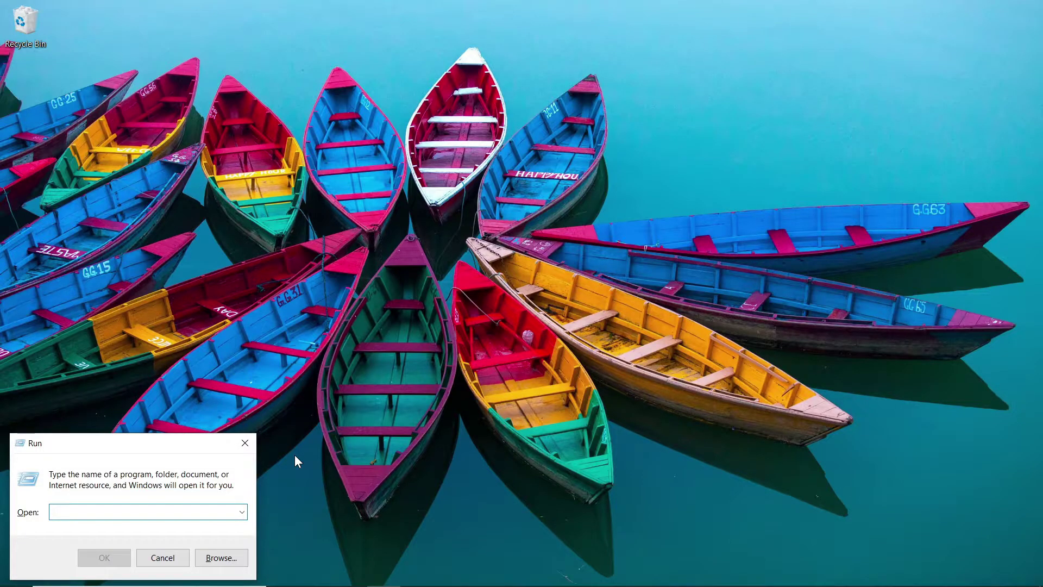
{"action": "left_click", "coordinate": [245, 443]}
{"action": "mouse_move", "coordinate": [16, 583]}
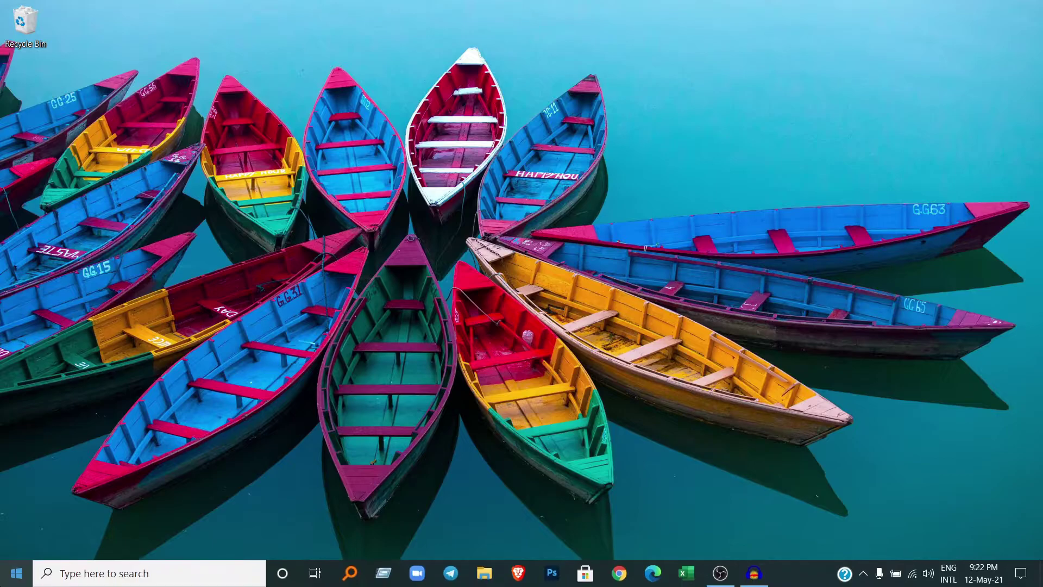
{"action": "right_click", "coordinate": [13, 580]}
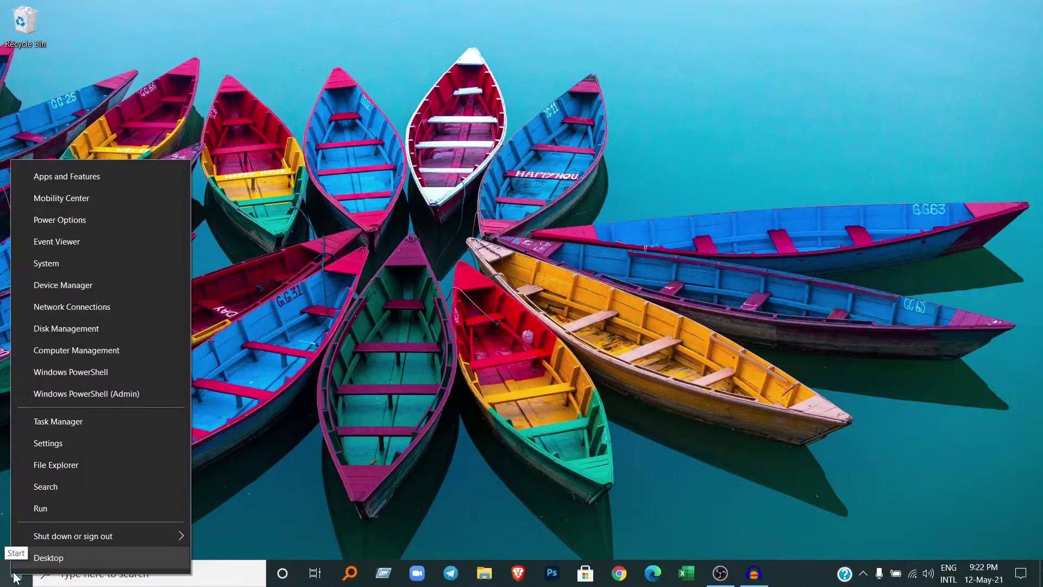
{"action": "left_click", "coordinate": [36, 514]}
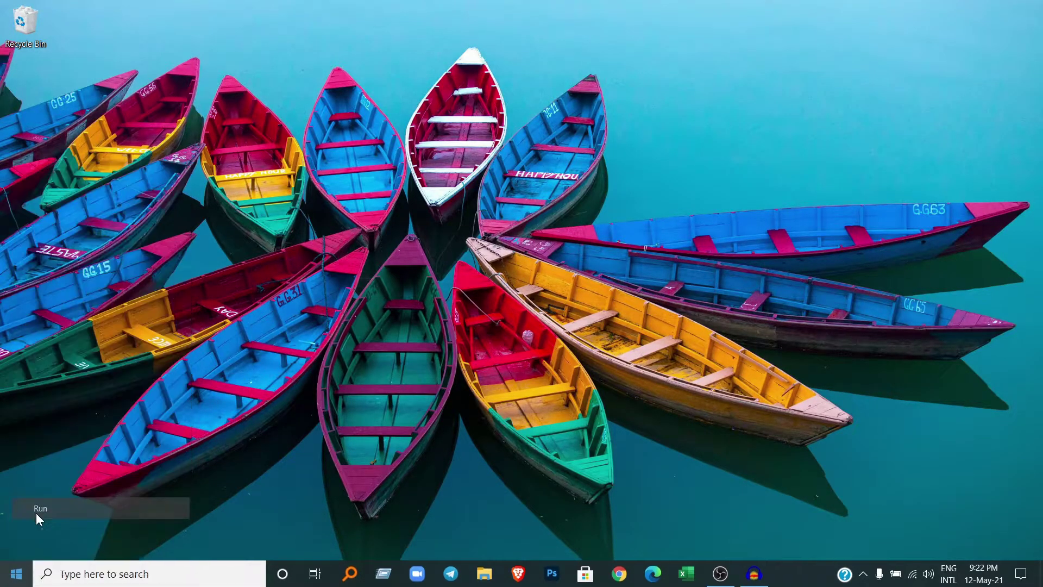
{"action": "left_click_drag", "start_coordinate": [178, 443], "coordinate": [226, 409]}
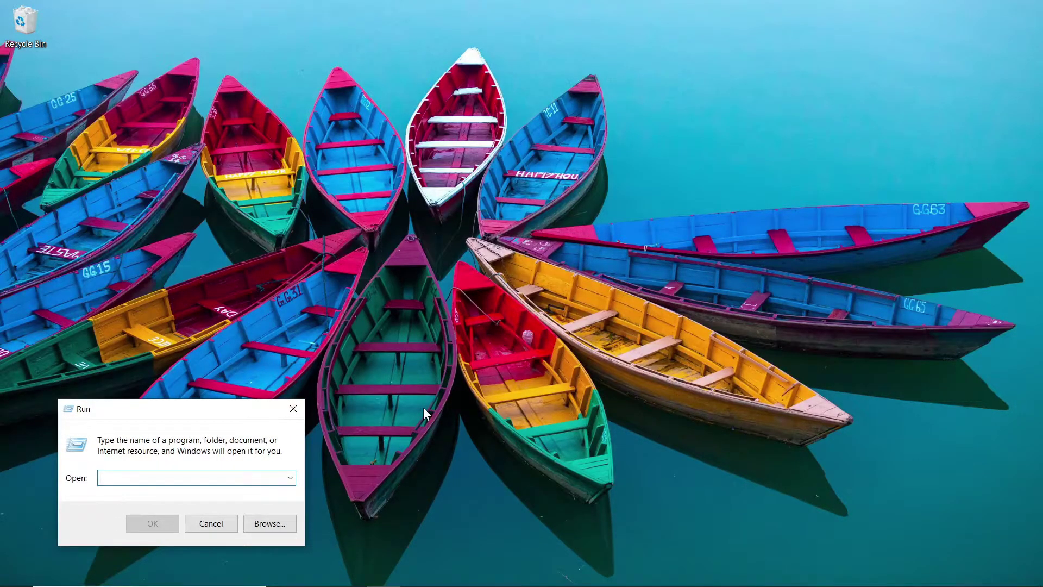
{"action": "type", "text": "W"}
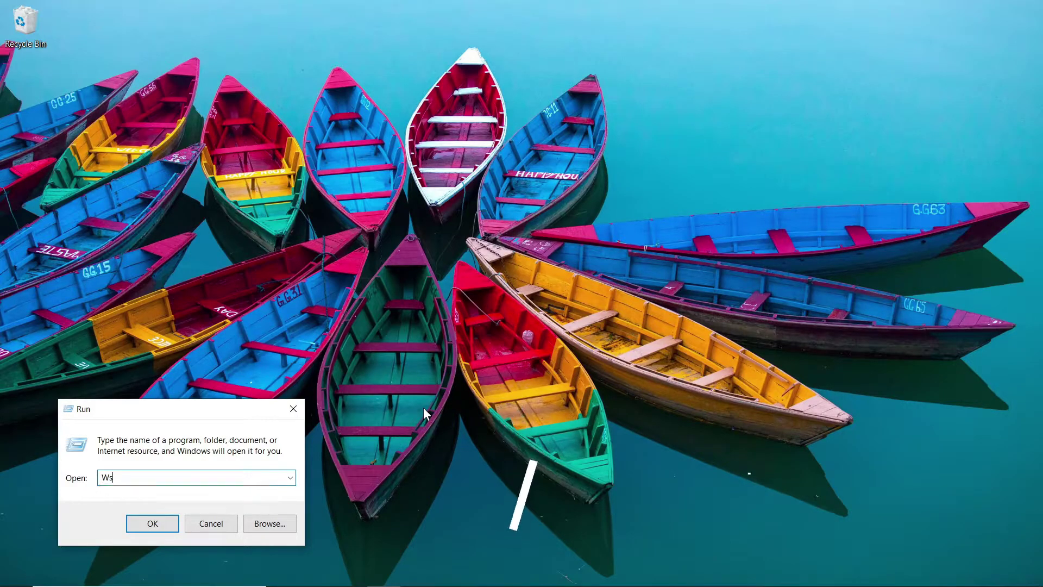
{"action": "type", "text": "SR"}
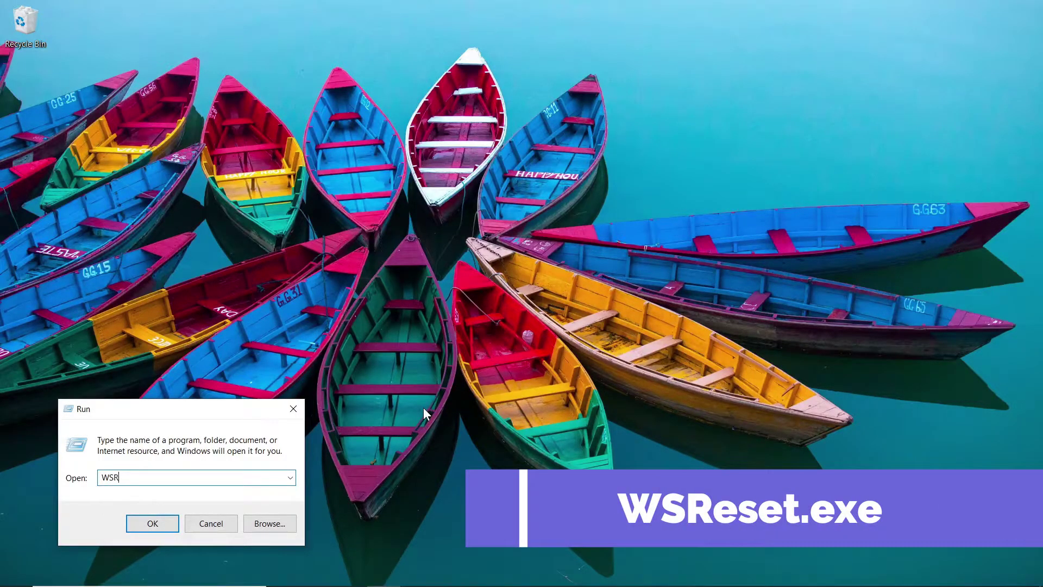
{"action": "type", "text": "eset"}
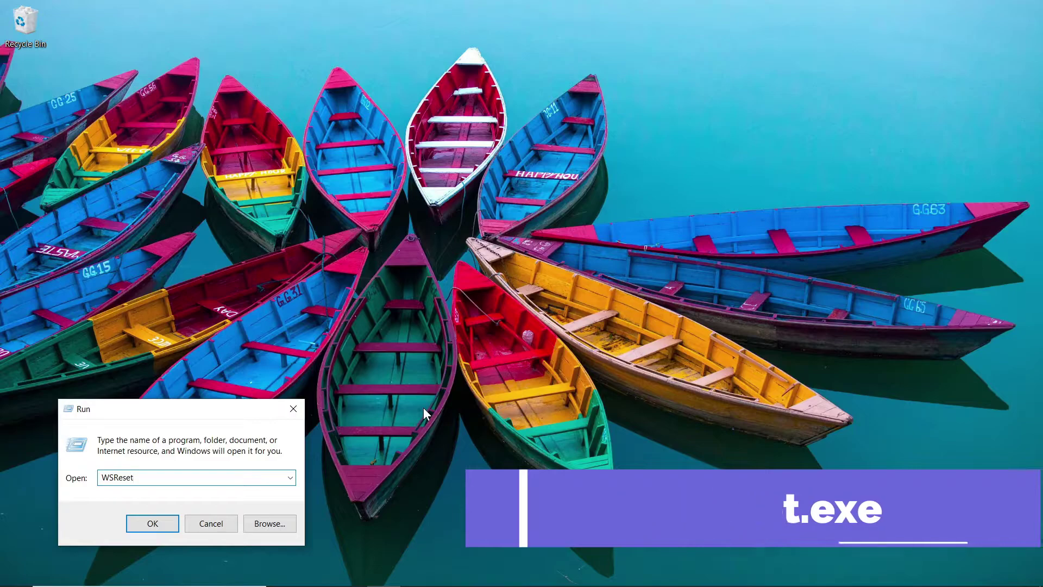
{"action": "type", "text": ".exe"}
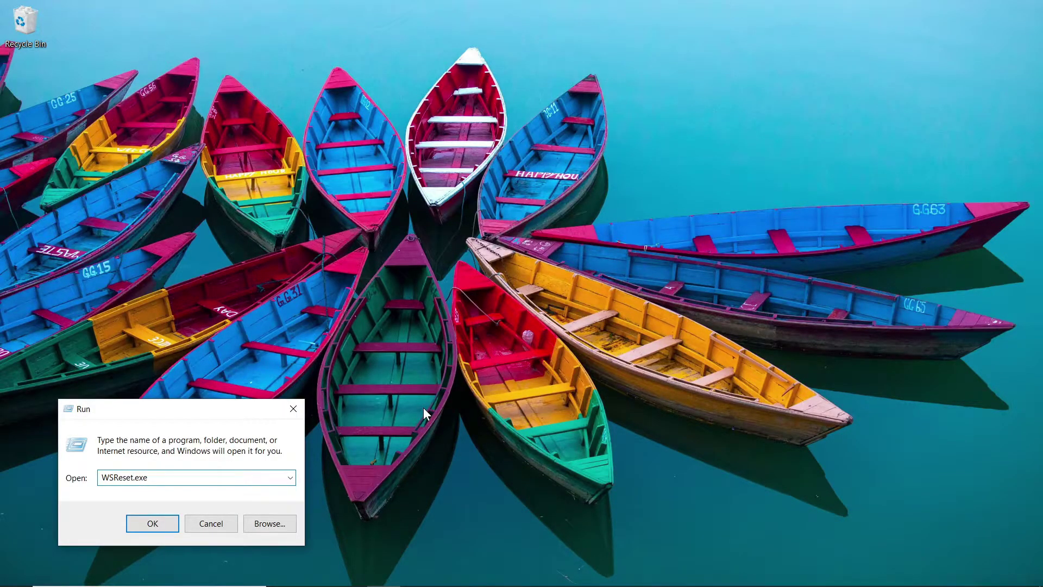
{"action": "key", "text": "Return"}
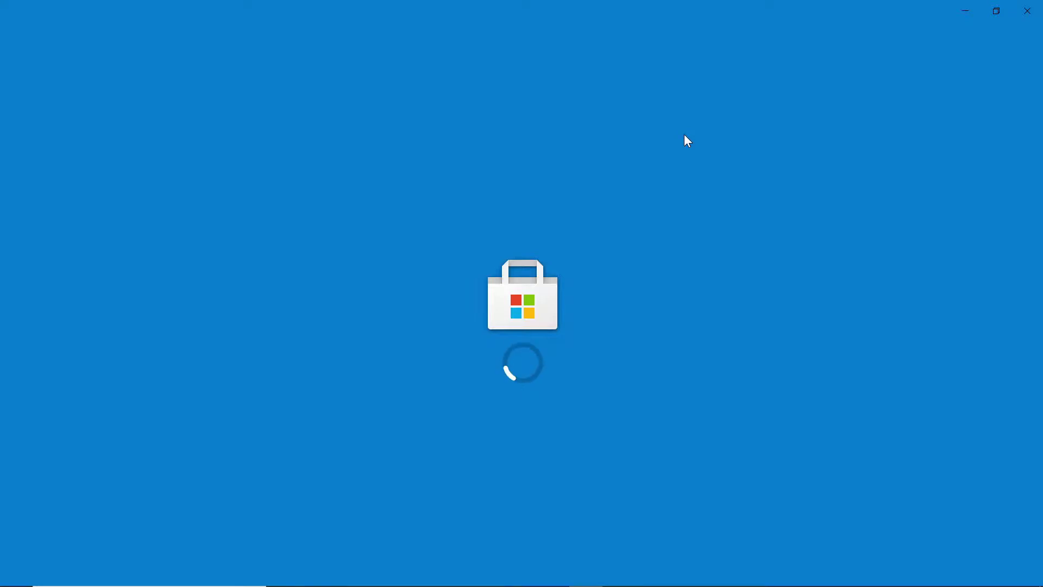
{"action": "left_click", "coordinate": [1034, 17]}
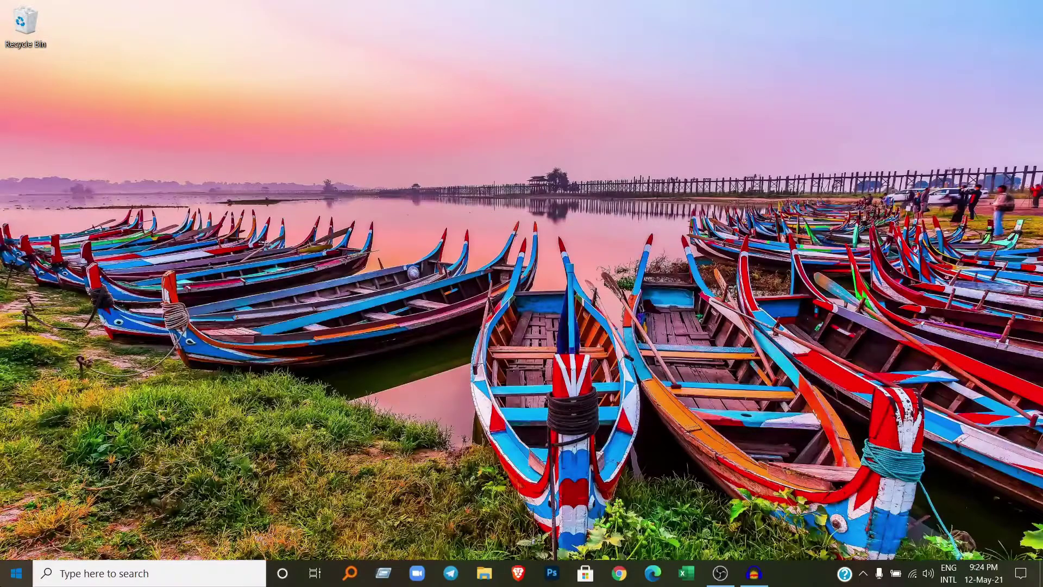
Clear this device's location history in the Location privacy settings of Windows
{"action": "left_click", "coordinate": [2, 584]}
{"action": "mouse_move", "coordinate": [18, 511]}
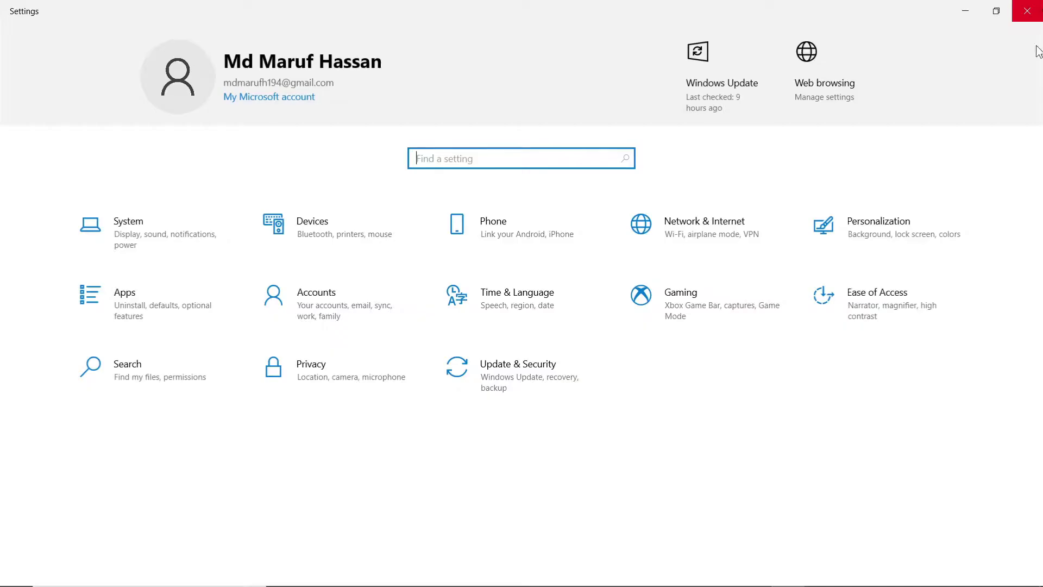
{"action": "left_click", "coordinate": [351, 380]}
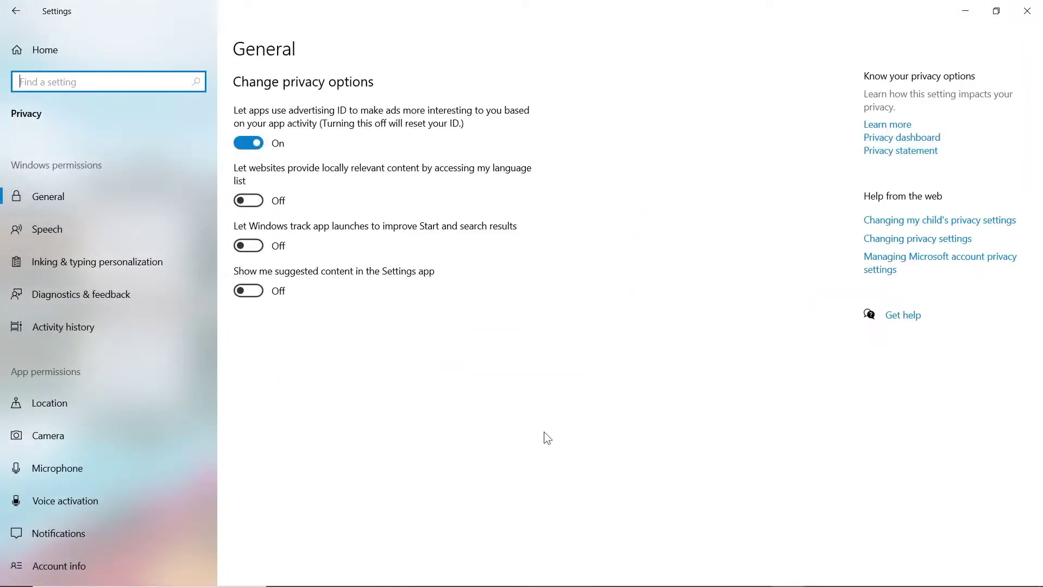
{"action": "left_click", "coordinate": [105, 403]}
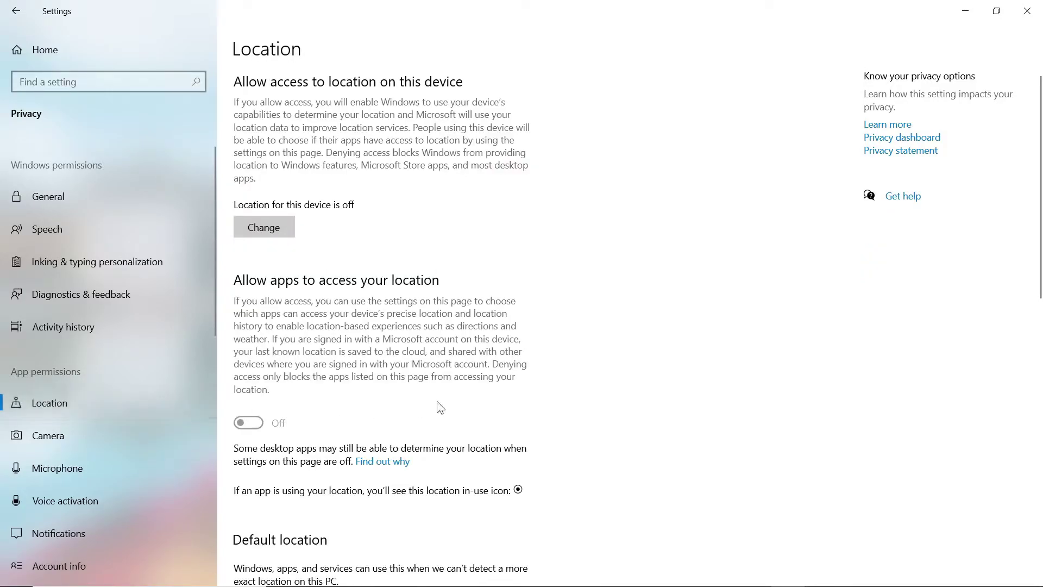
{"action": "scroll", "coordinate": [465, 388], "scroll_direction": "down", "scroll_amount": 5}
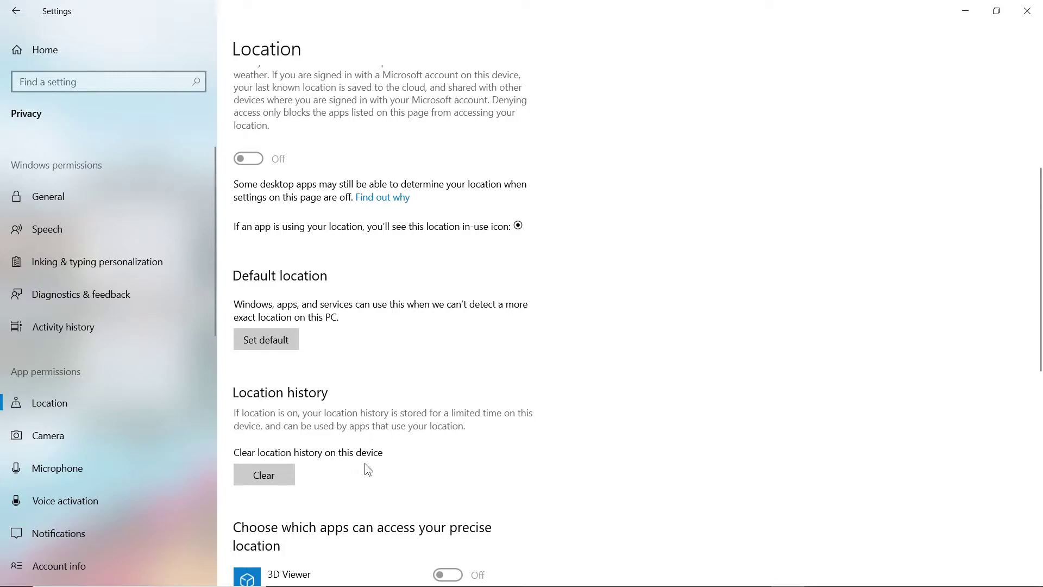
{"action": "left_click", "coordinate": [270, 474]}
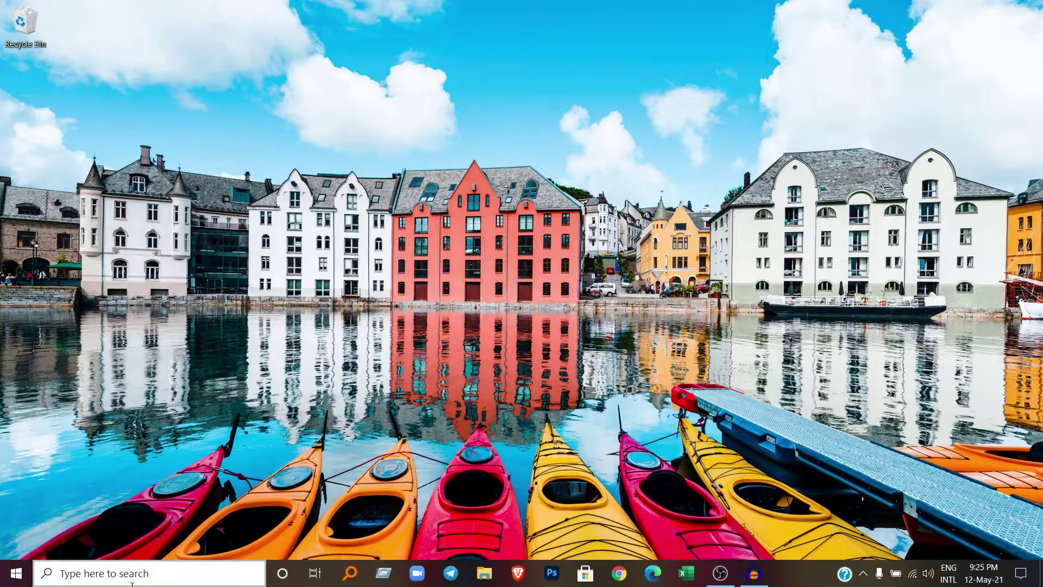
Flush the DNS cache by running ipconfig/flushDNS in a Command Prompt opened as administrator, and close the window
{"action": "left_click", "coordinate": [141, 574]}
{"action": "type", "text": "cmd"}
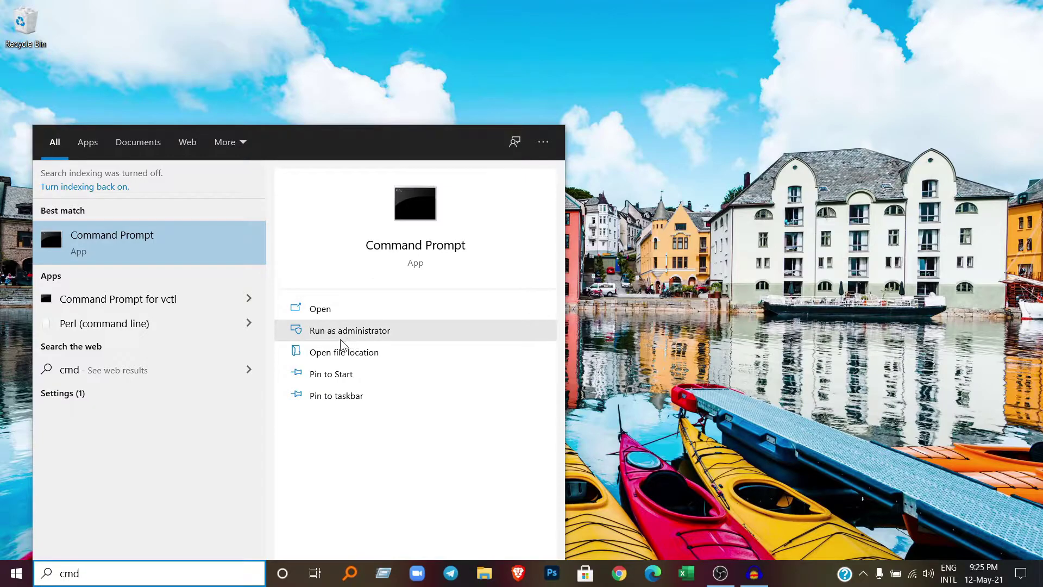
{"action": "left_click", "coordinate": [386, 330]}
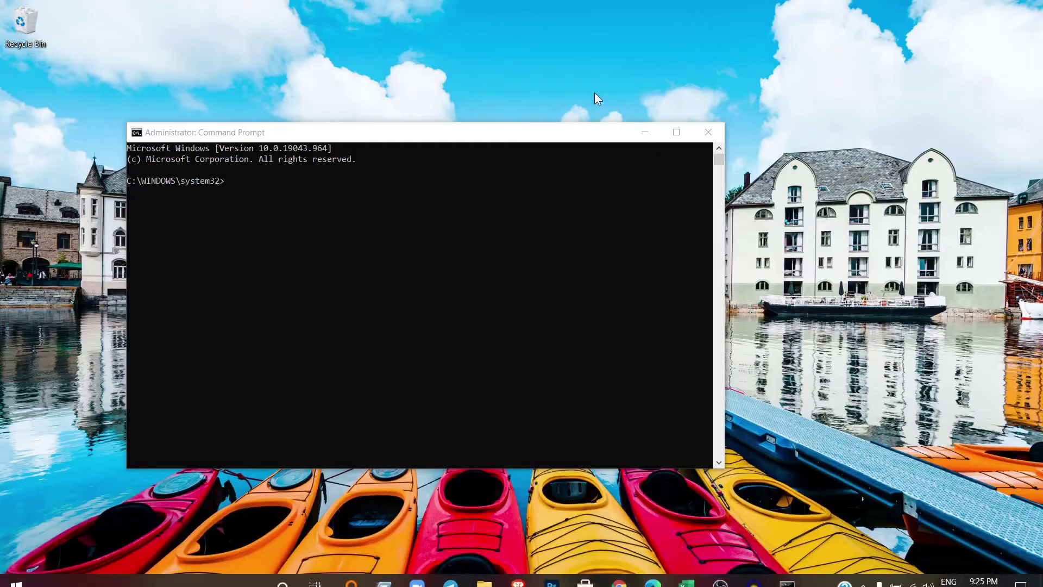
{"action": "left_click_drag", "start_coordinate": [520, 140], "coordinate": [609, 100]}
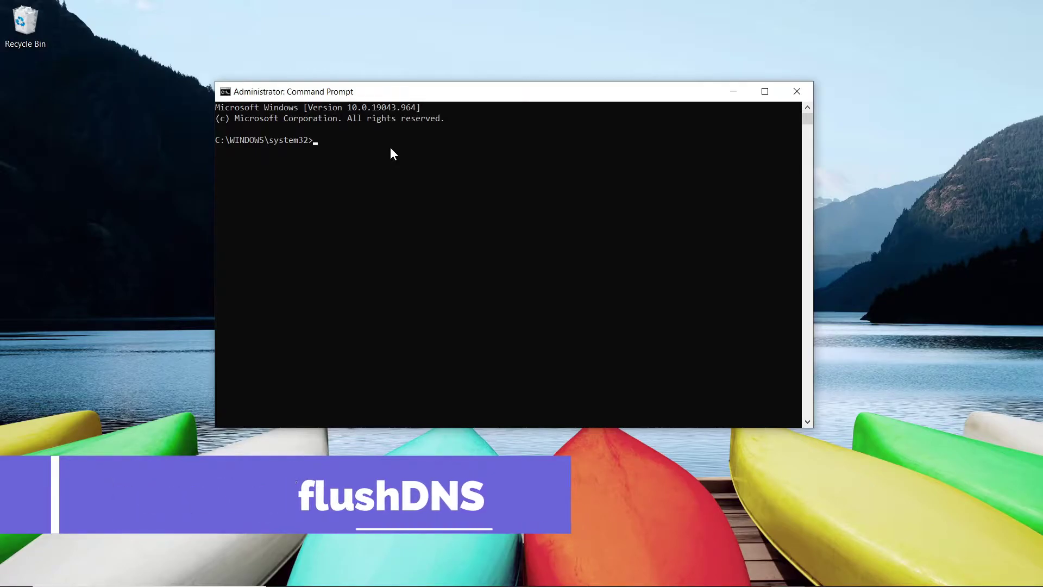
{"action": "type", "text": "ipconfig/flushDNS"}
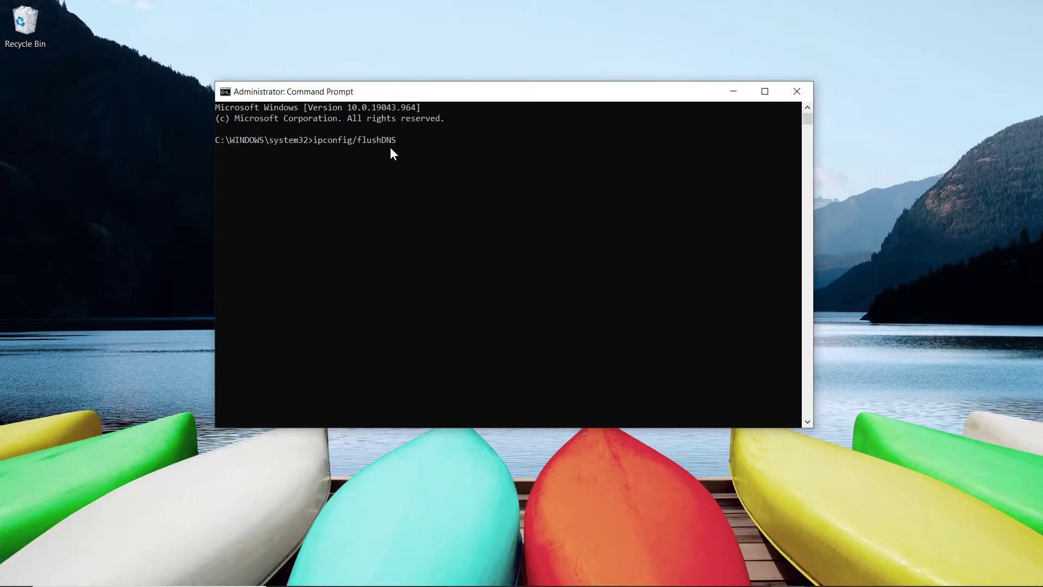
{"action": "key", "text": "Return"}
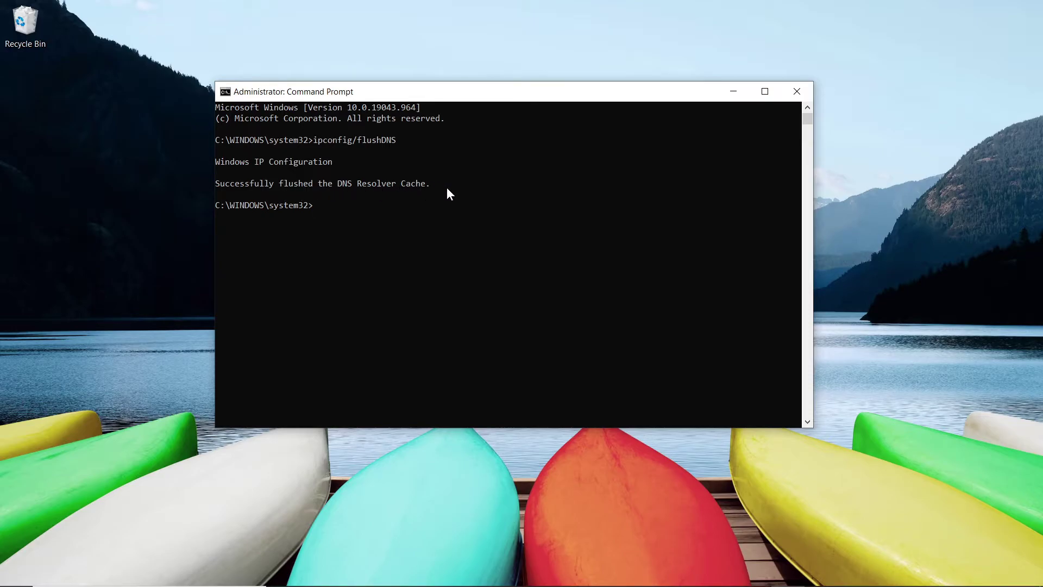
{"action": "left_click", "coordinate": [801, 92]}
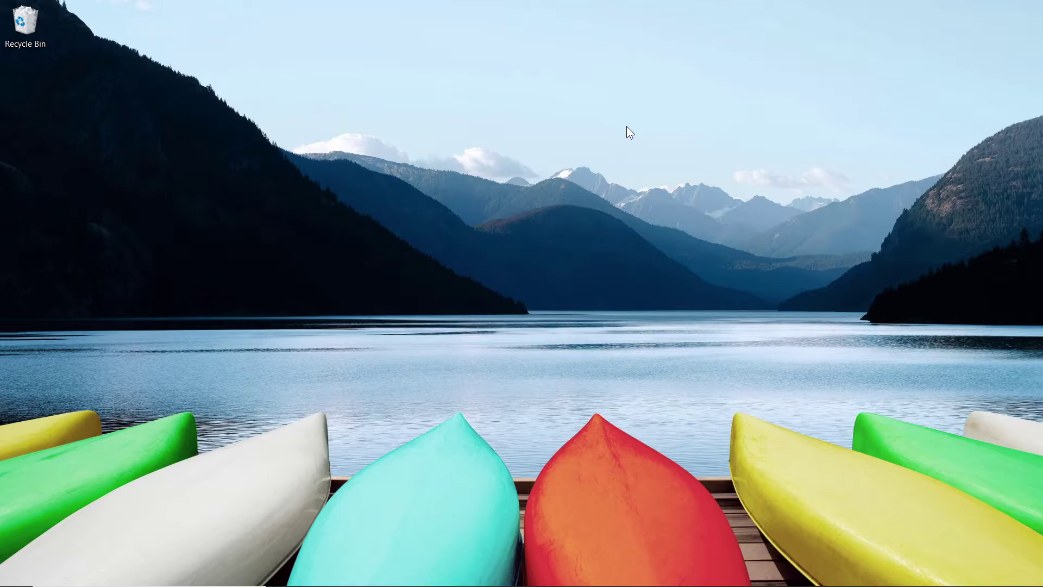
Open Microsoft Edge and go to the Clear browsing data section of its privacy, search, and services settings
{"action": "mouse_move", "coordinate": [762, 583]}
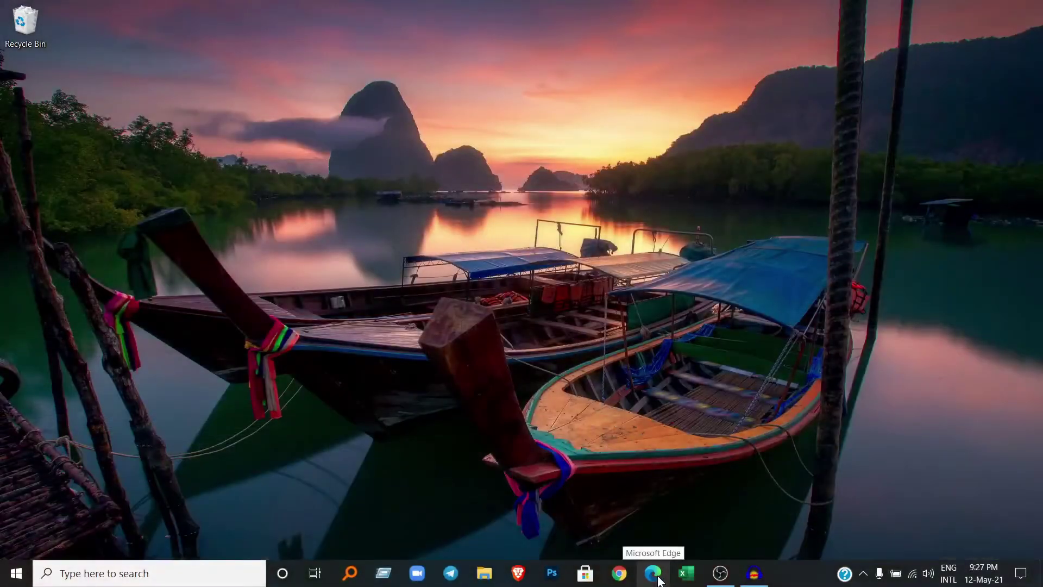
{"action": "left_click", "coordinate": [653, 573]}
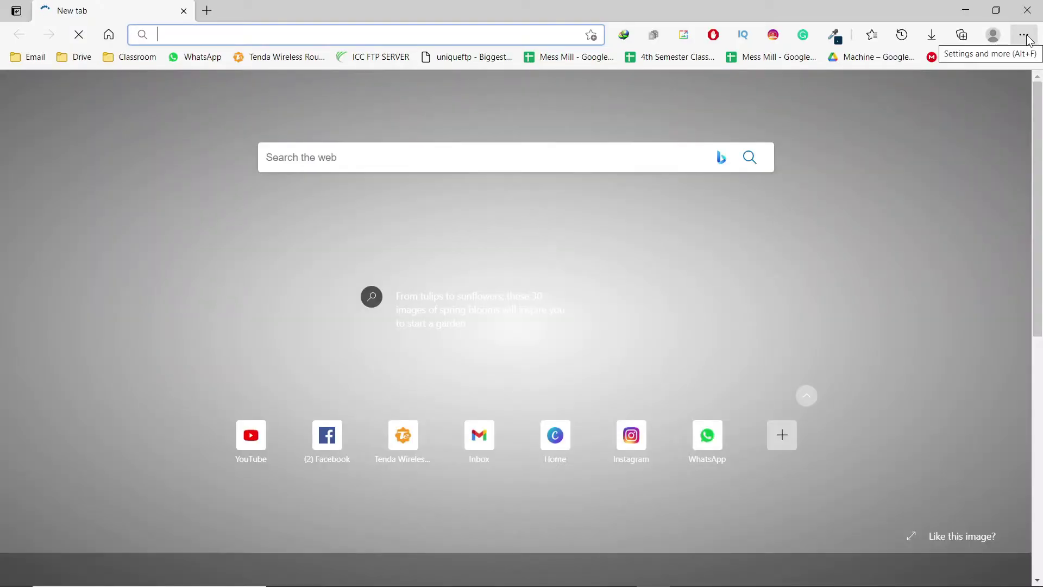
{"action": "left_click", "coordinate": [1027, 38]}
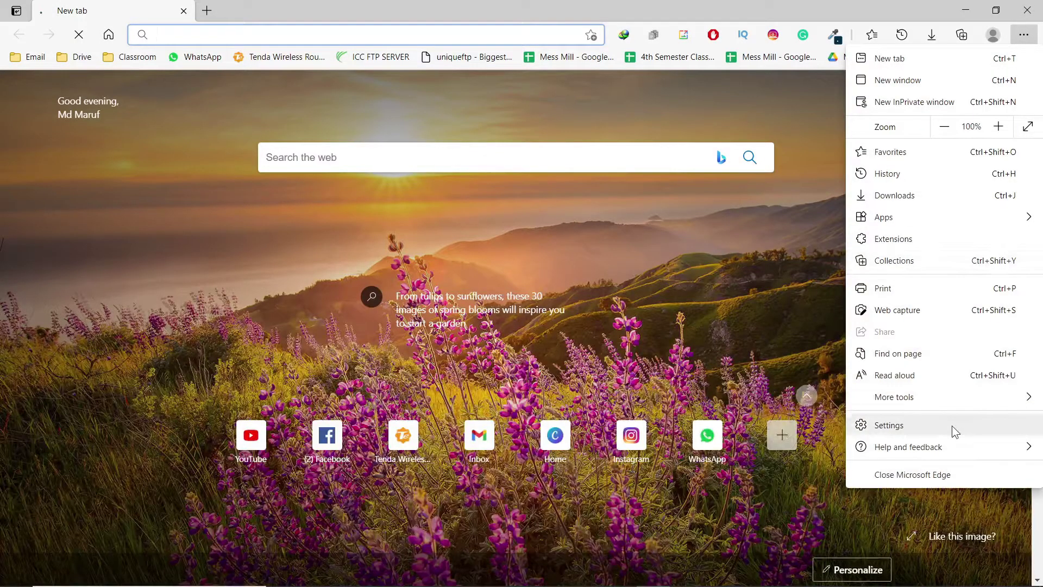
{"action": "mouse_move", "coordinate": [947, 404]}
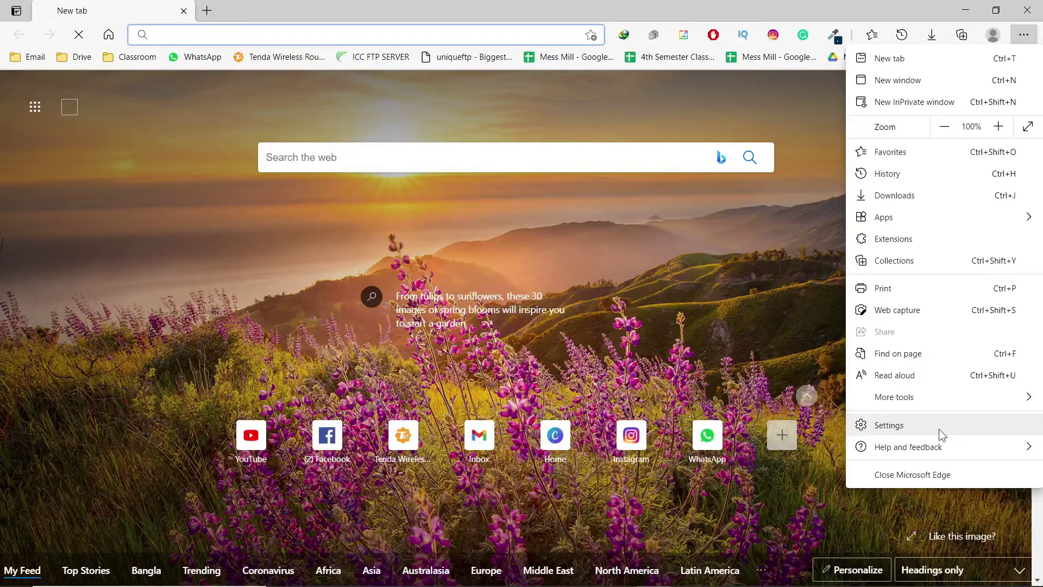
{"action": "left_click", "coordinate": [938, 428]}
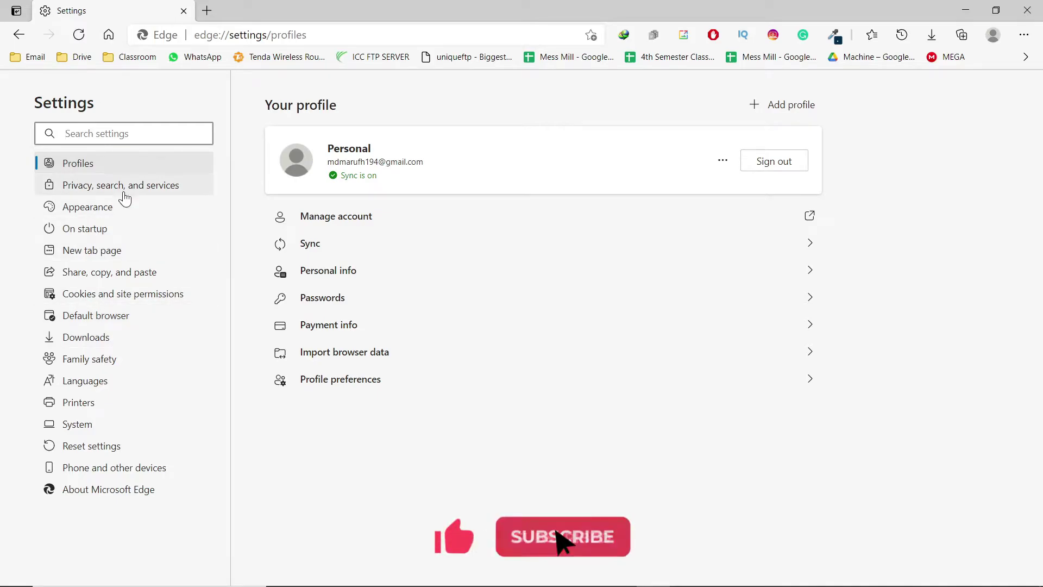
{"action": "left_click", "coordinate": [151, 194]}
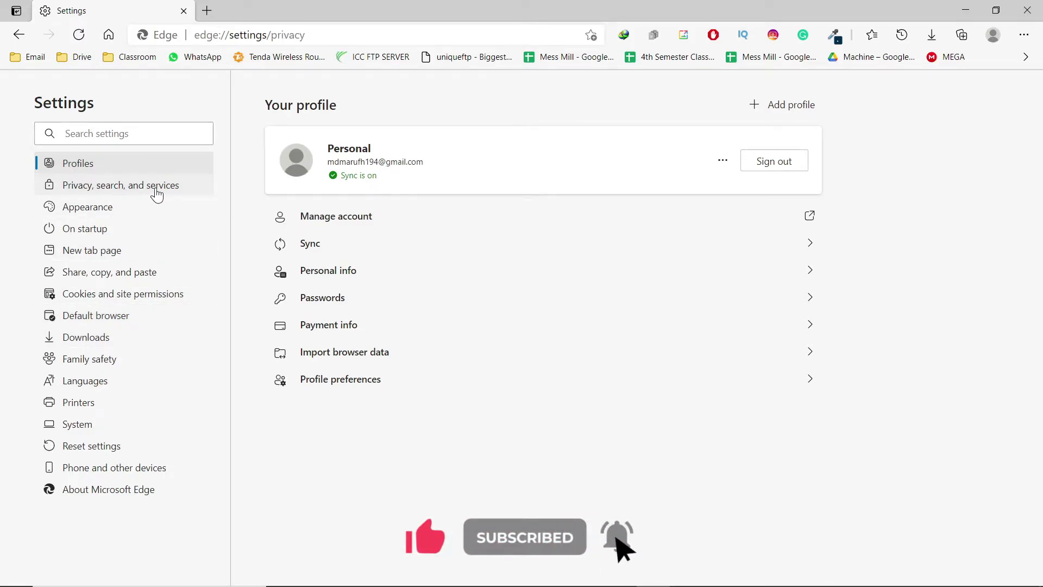
{"action": "scroll", "coordinate": [477, 437], "scroll_direction": "down", "scroll_amount": 8}
{"action": "scroll", "coordinate": [477, 432], "scroll_direction": "up", "scroll_amount": 1}
{"action": "scroll", "coordinate": [470, 416], "scroll_direction": "up", "scroll_amount": 3}
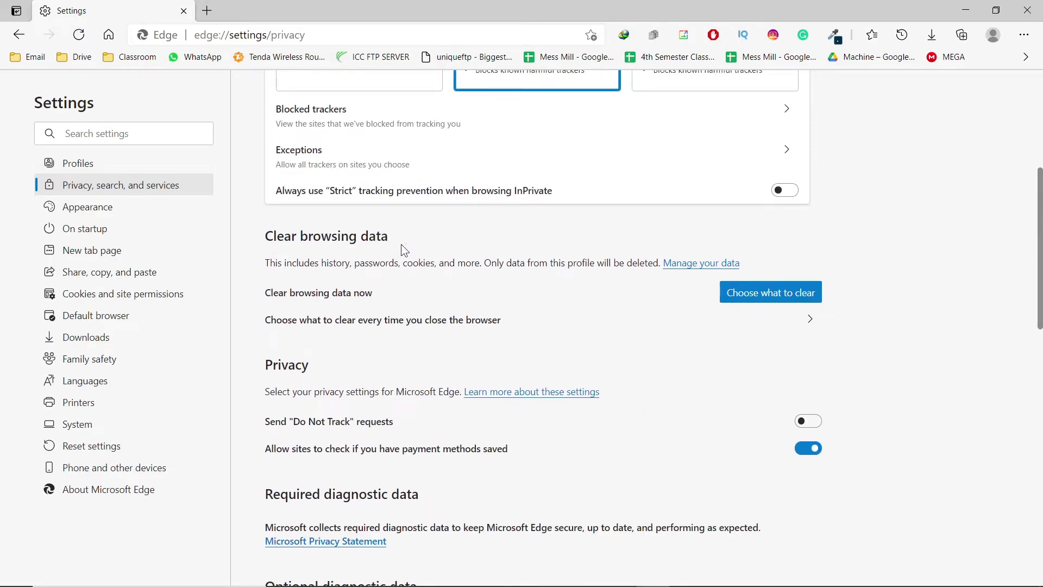
Clear the last hour of Edge's browsing history, download history, cookies and cached files, and close the browser
{"action": "left_click", "coordinate": [773, 295]}
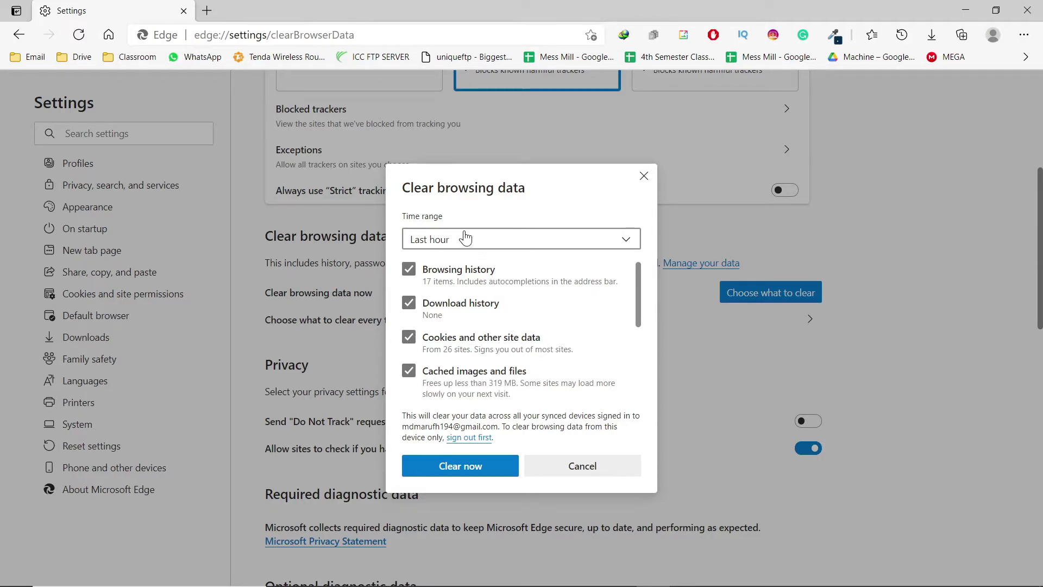
{"action": "left_click", "coordinate": [455, 247]}
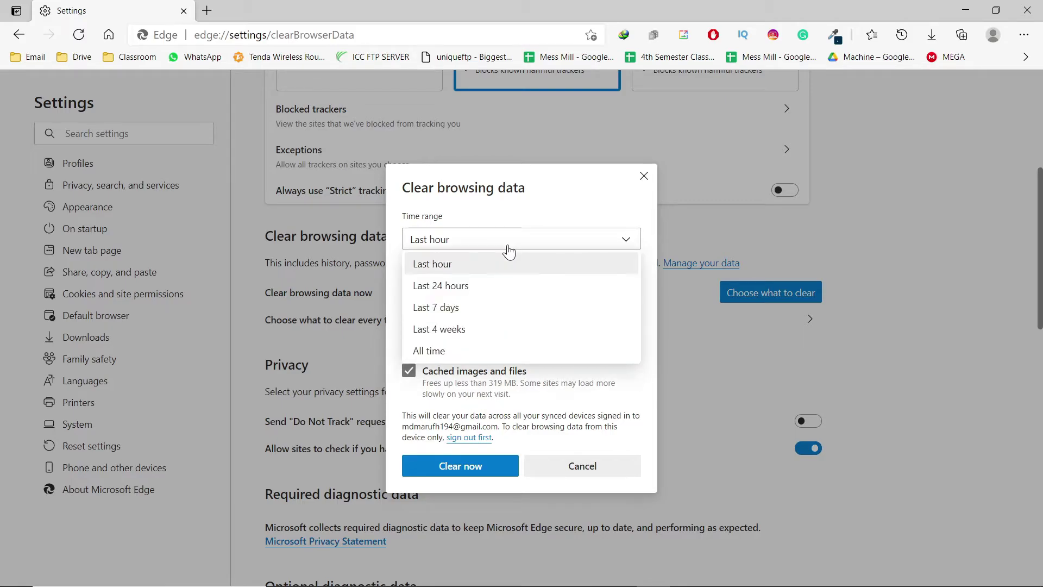
{"action": "left_click", "coordinate": [501, 267]}
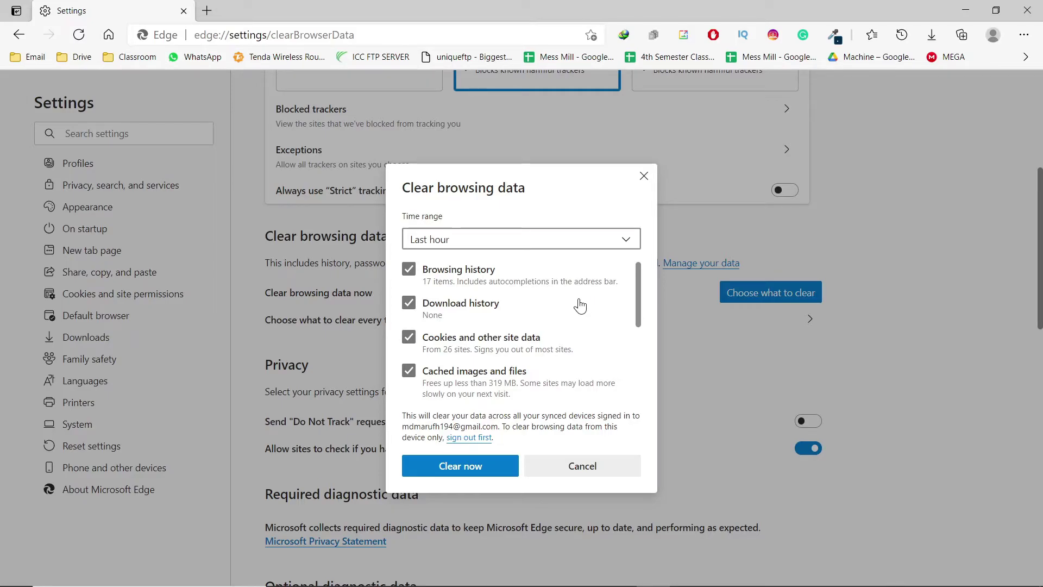
{"action": "left_click", "coordinate": [465, 466]}
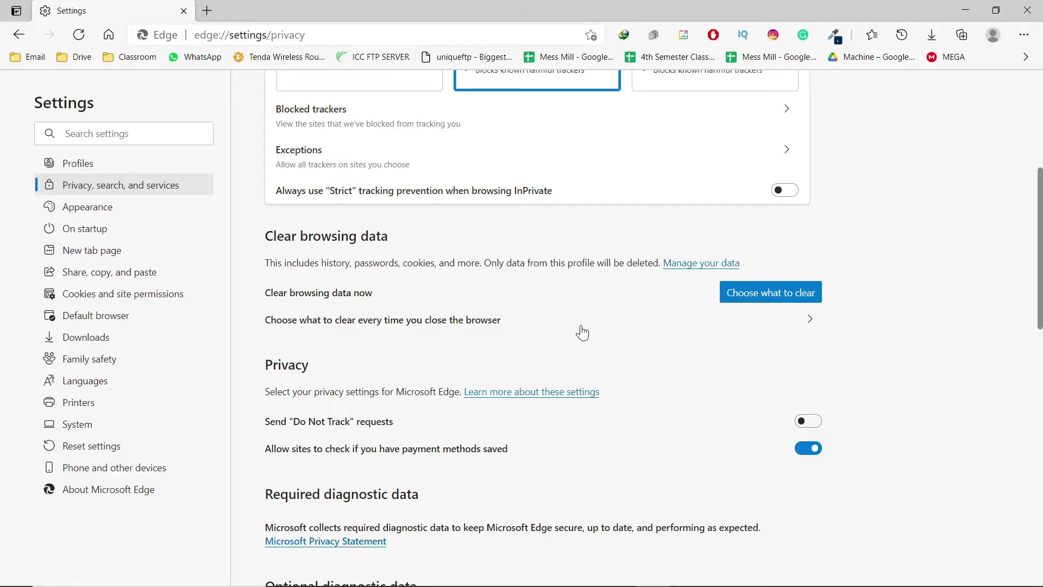
{"action": "left_click", "coordinate": [1027, 10]}
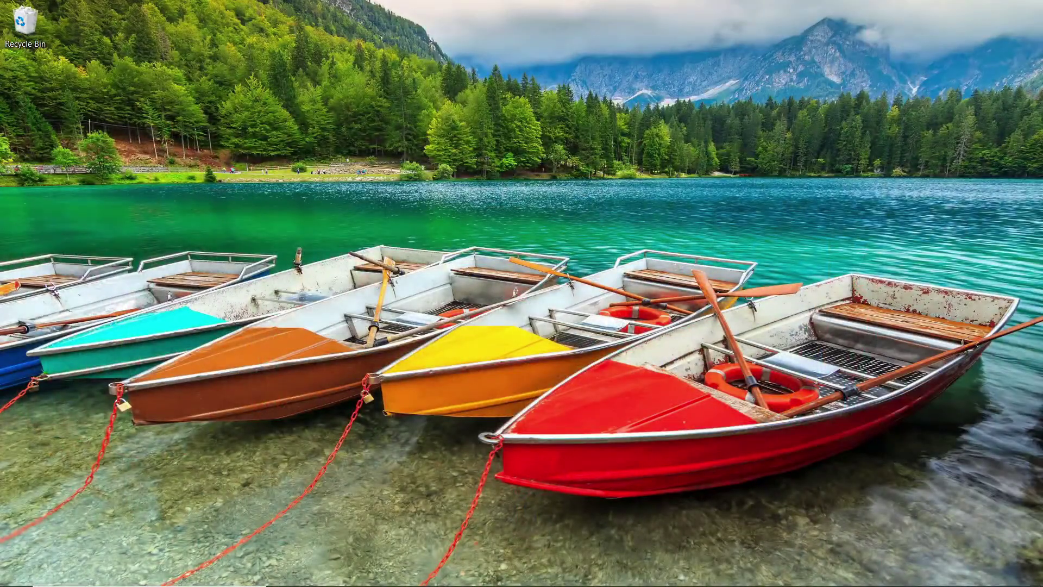
Switch to Google Chrome and open the Clear browsing data dialog from its privacy and security settings
{"action": "left_click", "coordinate": [619, 574]}
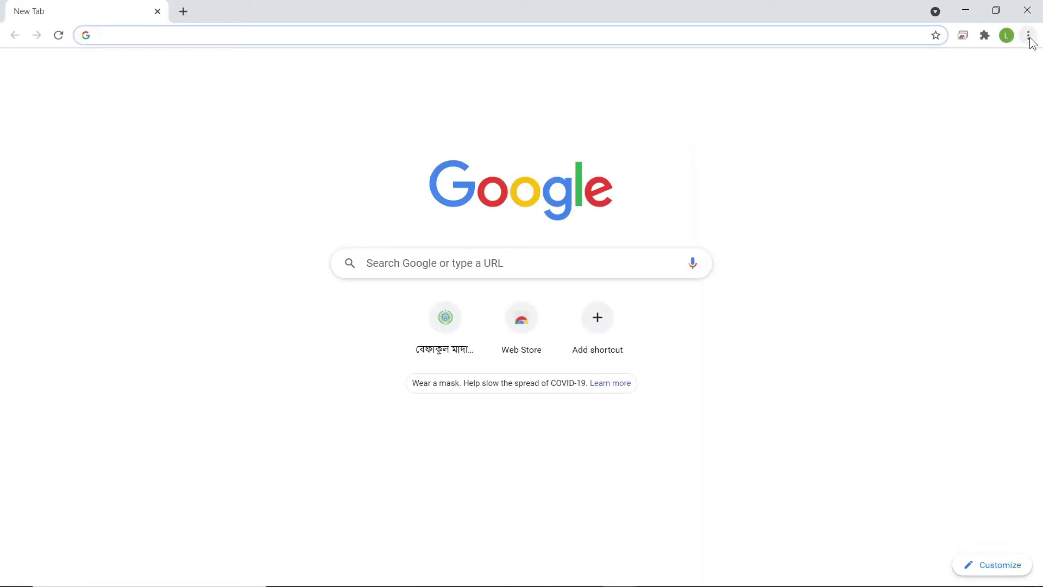
{"action": "left_click", "coordinate": [1028, 36]}
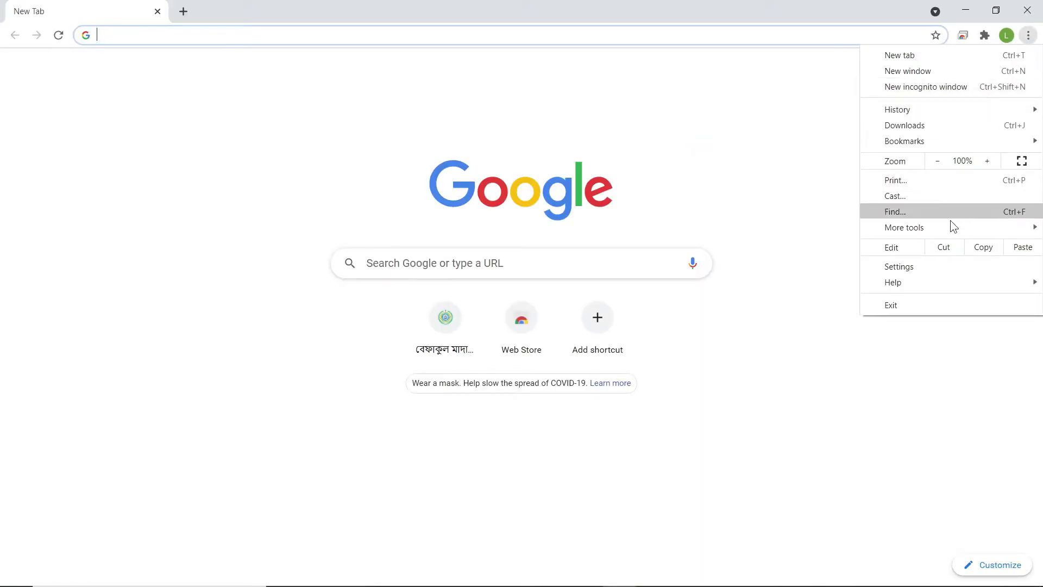
{"action": "left_click", "coordinate": [935, 267]}
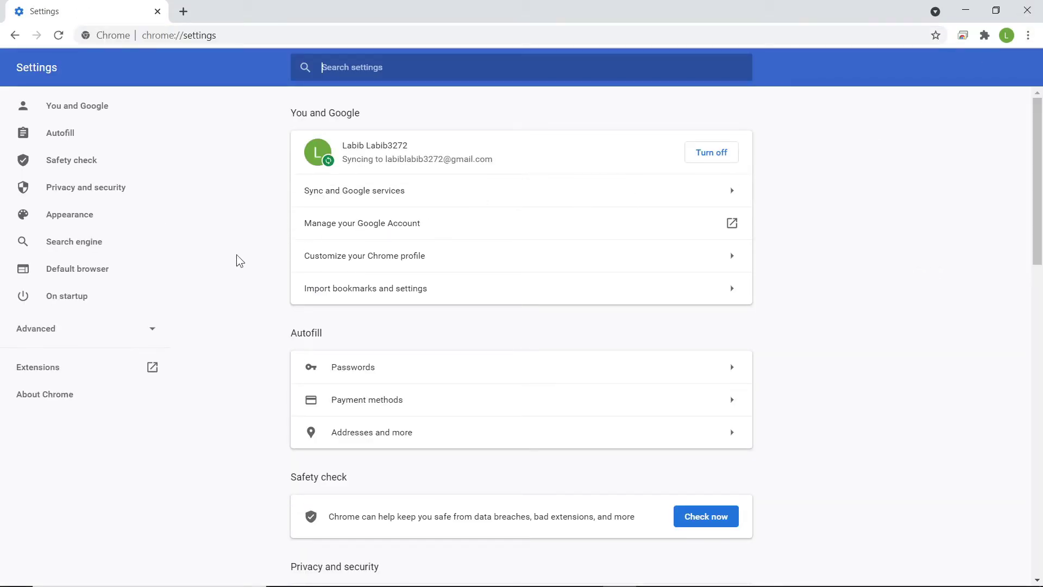
{"action": "left_click", "coordinate": [106, 192]}
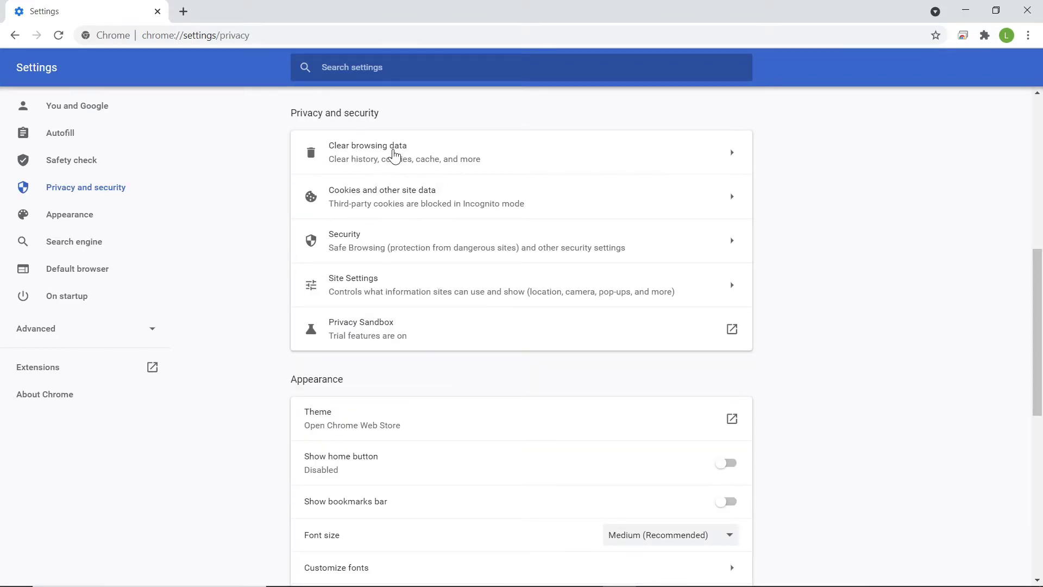
{"action": "left_click", "coordinate": [425, 157]}
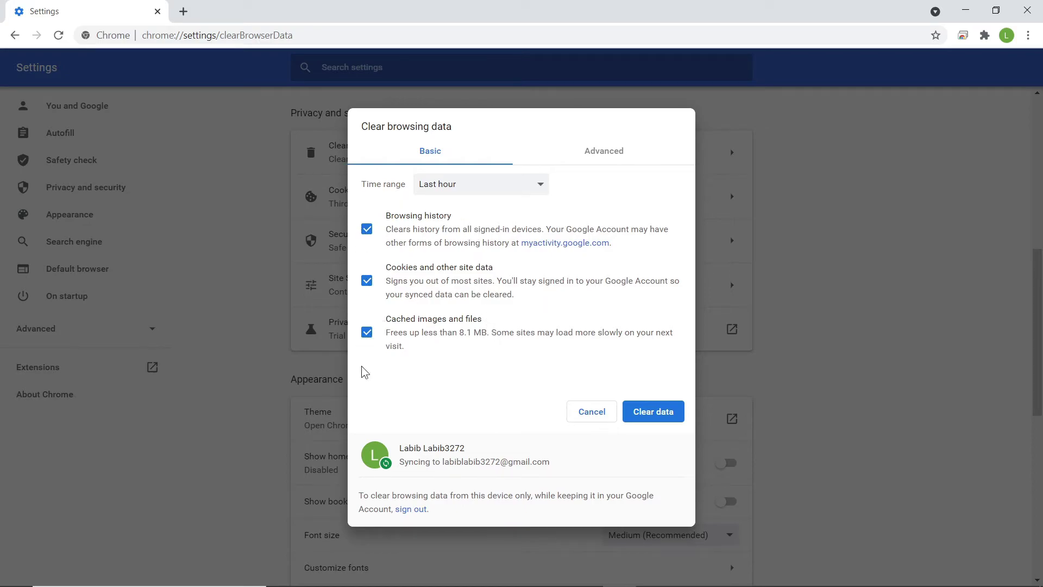
Clear Chrome's browsing history, cookies and cached images and files for the last hour, and close the browser
{"action": "left_click", "coordinate": [459, 190]}
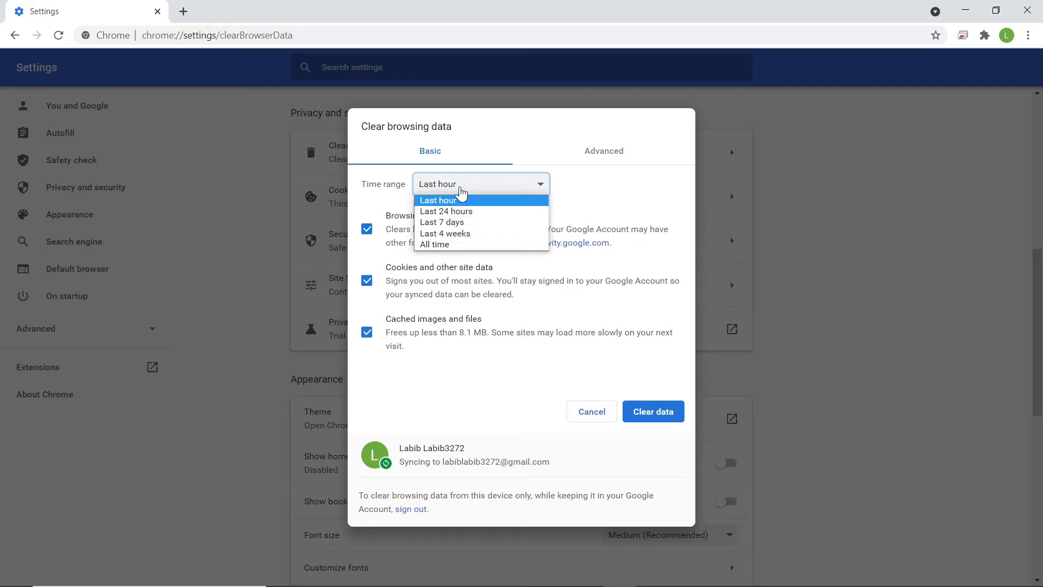
{"action": "left_click", "coordinate": [499, 192]}
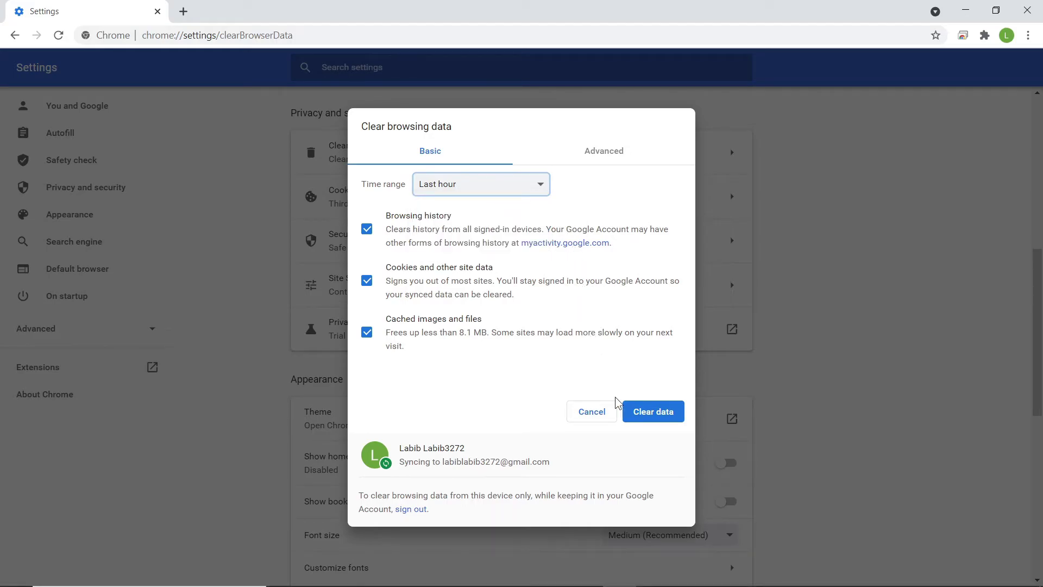
{"action": "left_click", "coordinate": [651, 419]}
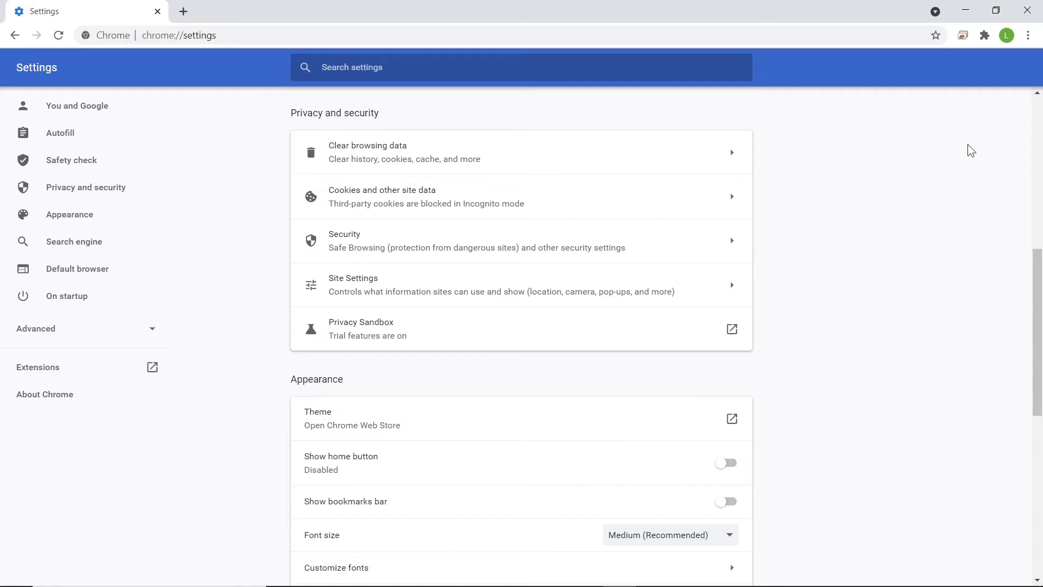
{"action": "left_click", "coordinate": [1027, 11]}
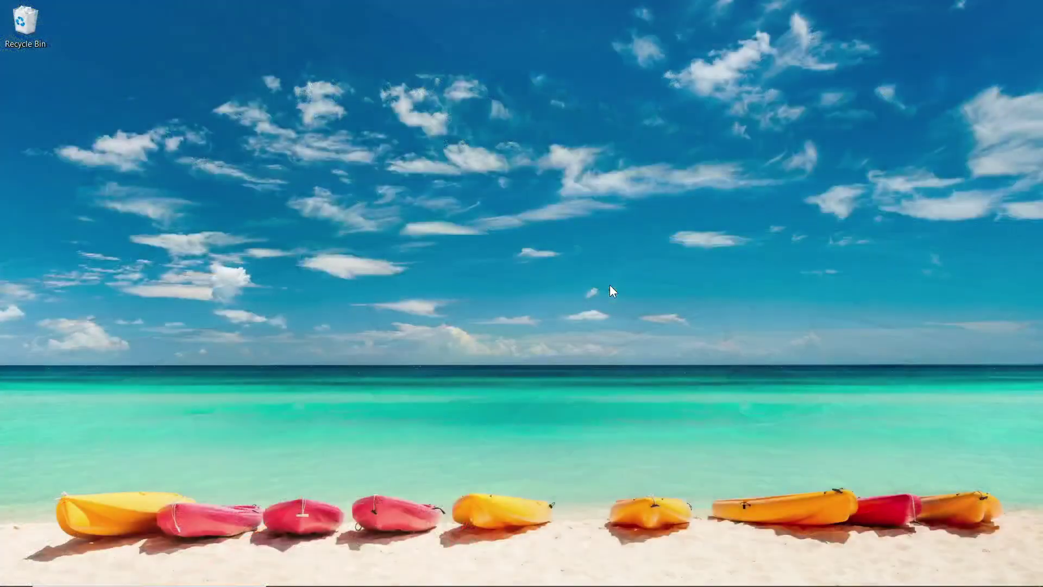
Switch to the Brave browser and open the Clear browsing data dialog from its history page
{"action": "left_click", "coordinate": [519, 575]}
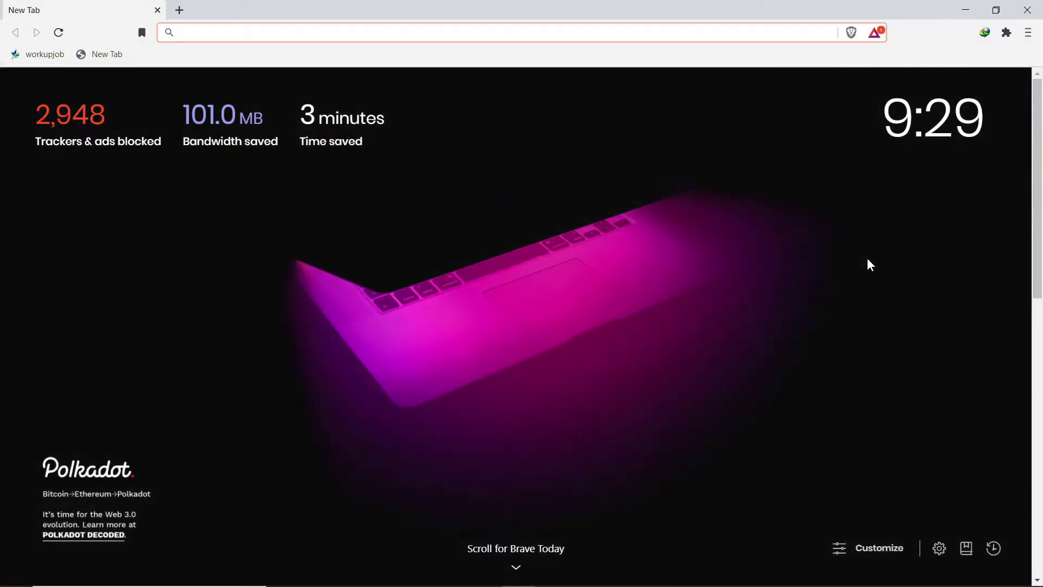
{"action": "left_click", "coordinate": [1028, 32]}
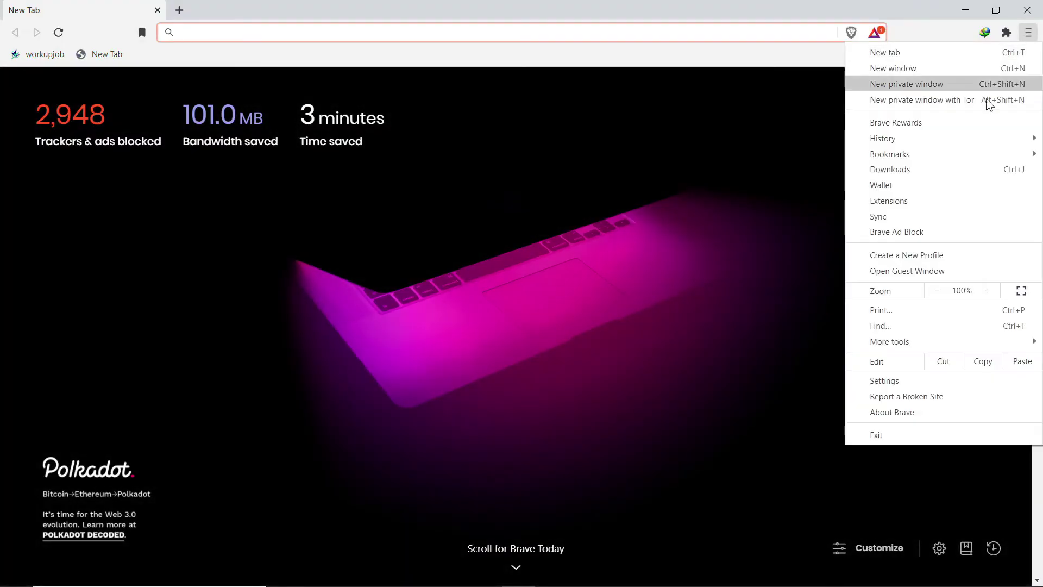
{"action": "mouse_move", "coordinate": [958, 145]}
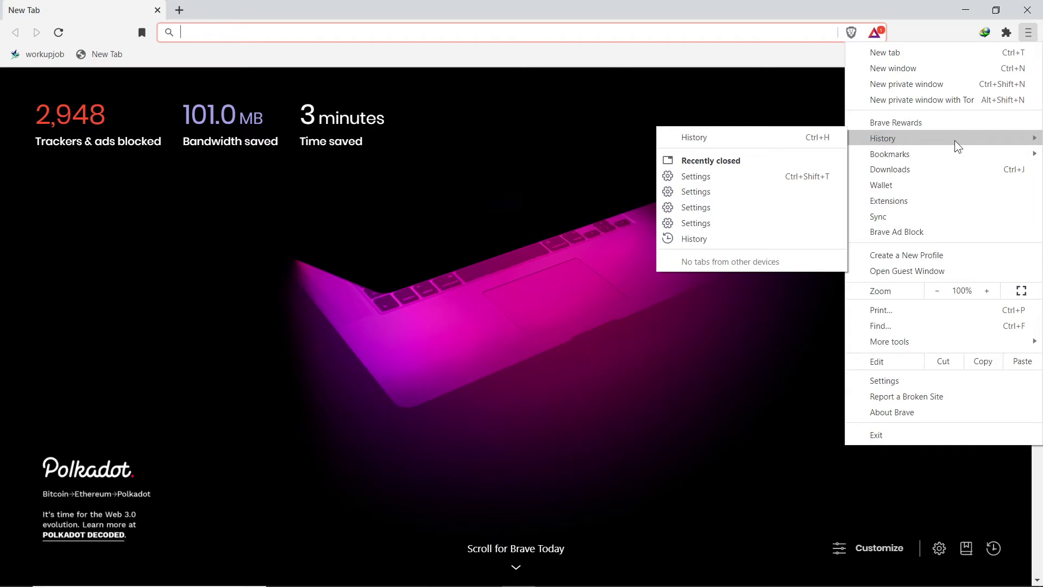
{"action": "left_click", "coordinate": [788, 139]}
{"action": "left_click", "coordinate": [86, 168]}
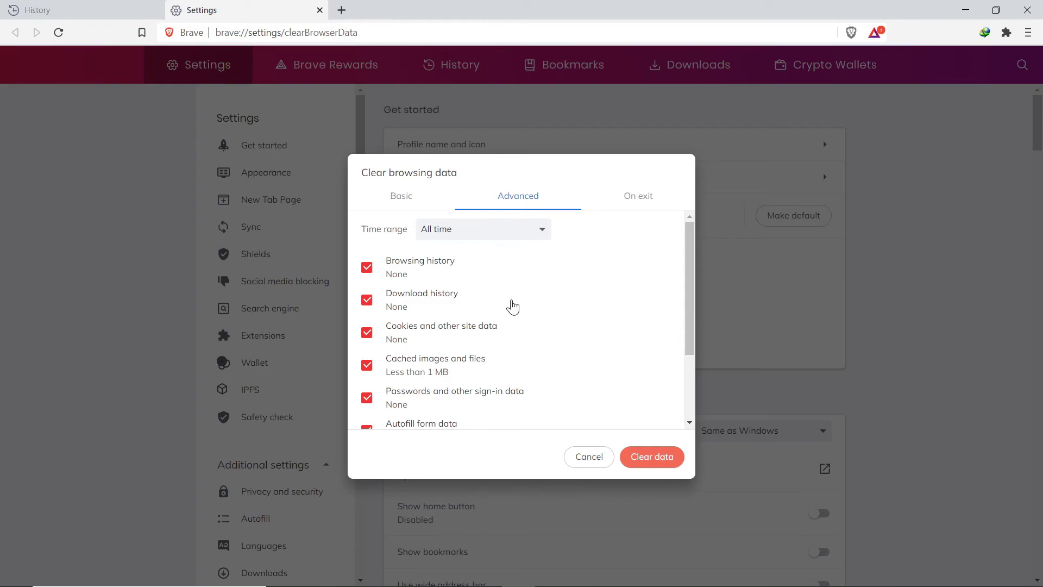
Clear Brave's browsing history, cookies and cached files for the last hour with the basic options, and close the browser
{"action": "left_click", "coordinate": [489, 231]}
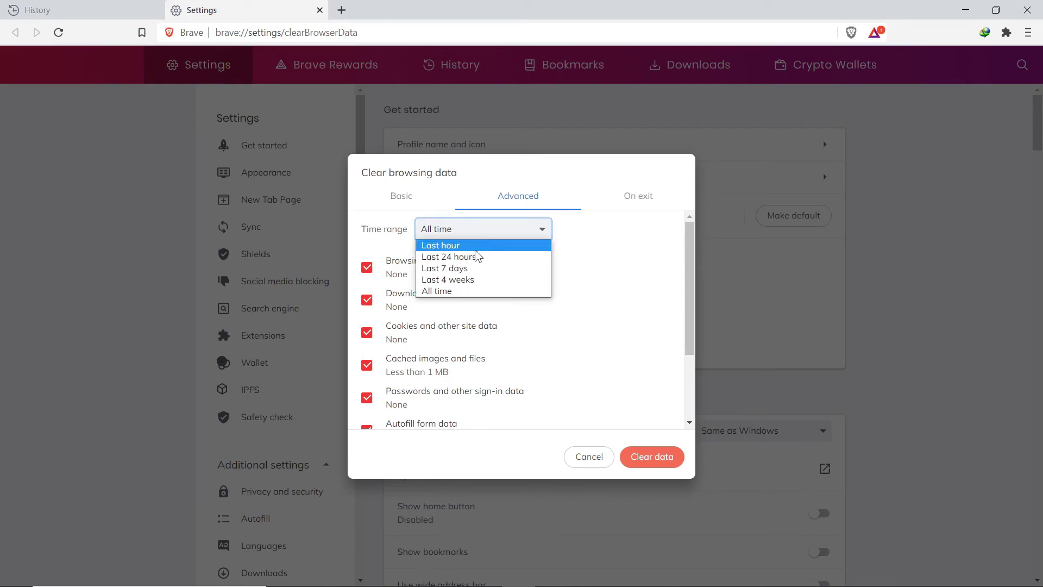
{"action": "left_click", "coordinate": [418, 197]}
{"action": "left_click", "coordinate": [474, 232]}
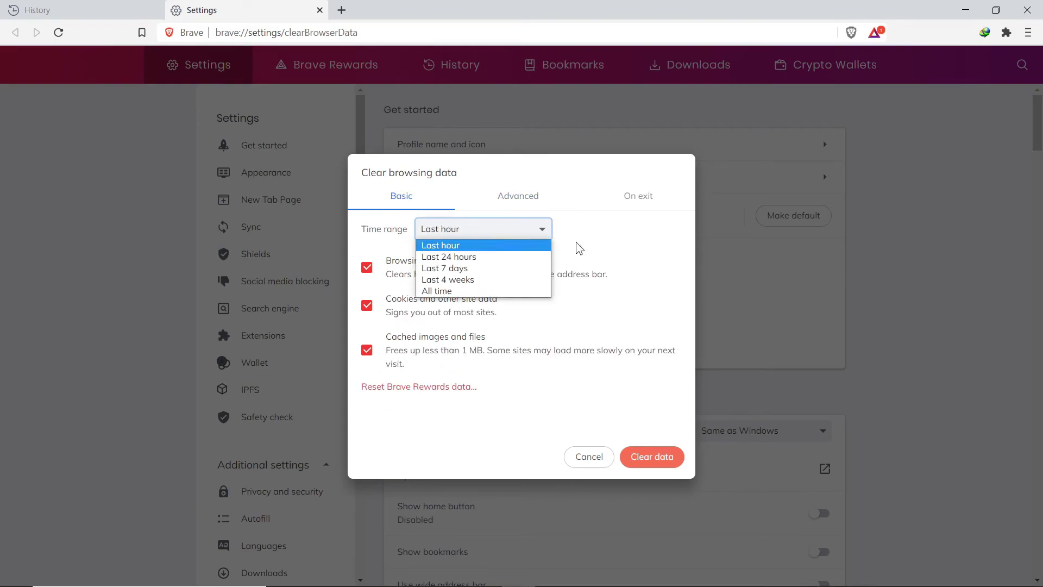
{"action": "left_click", "coordinate": [607, 275]}
{"action": "left_click", "coordinate": [368, 266]}
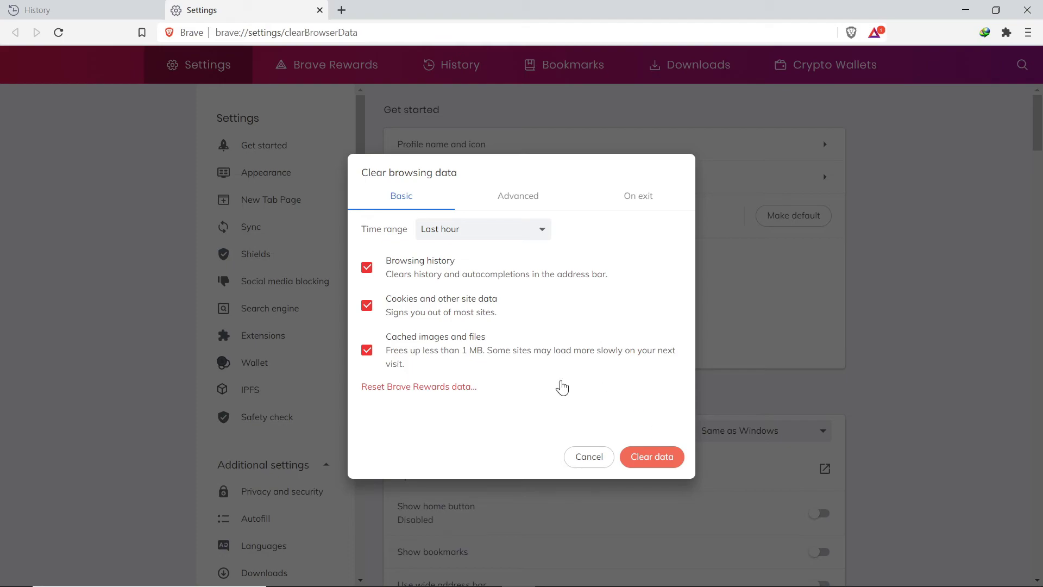
{"action": "left_click", "coordinate": [642, 458]}
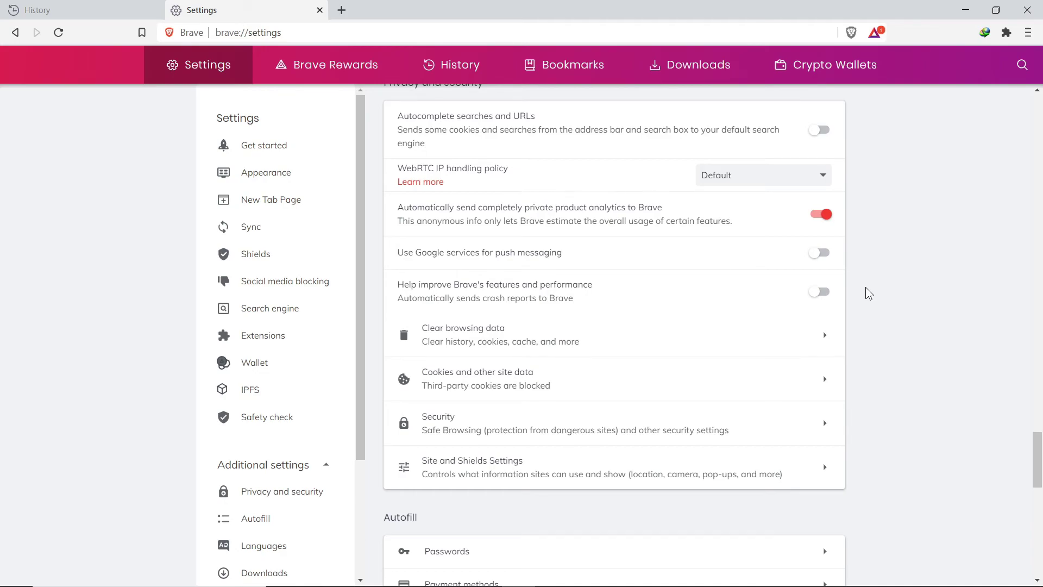
{"action": "left_click", "coordinate": [1027, 10]}
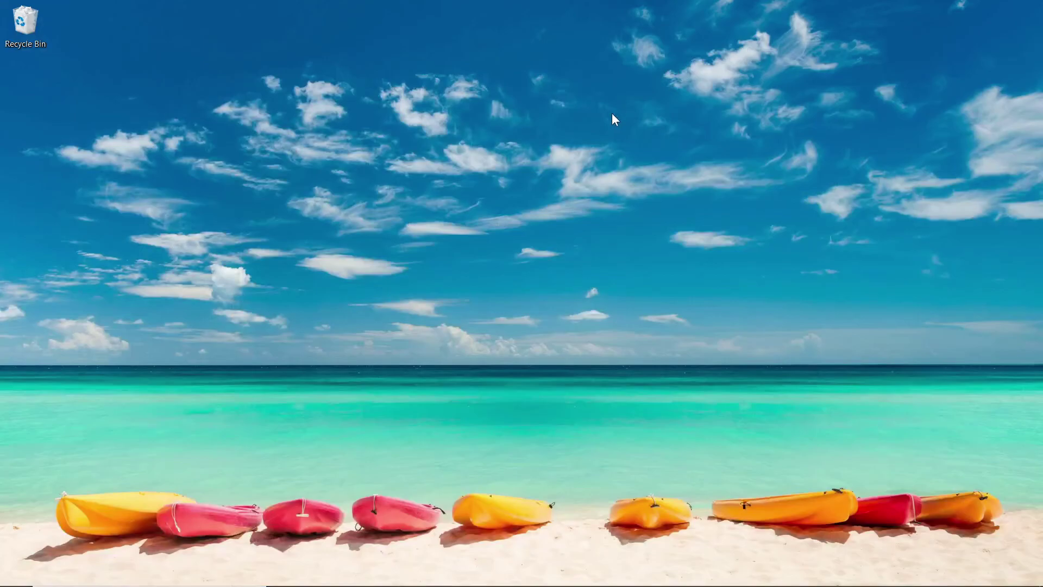